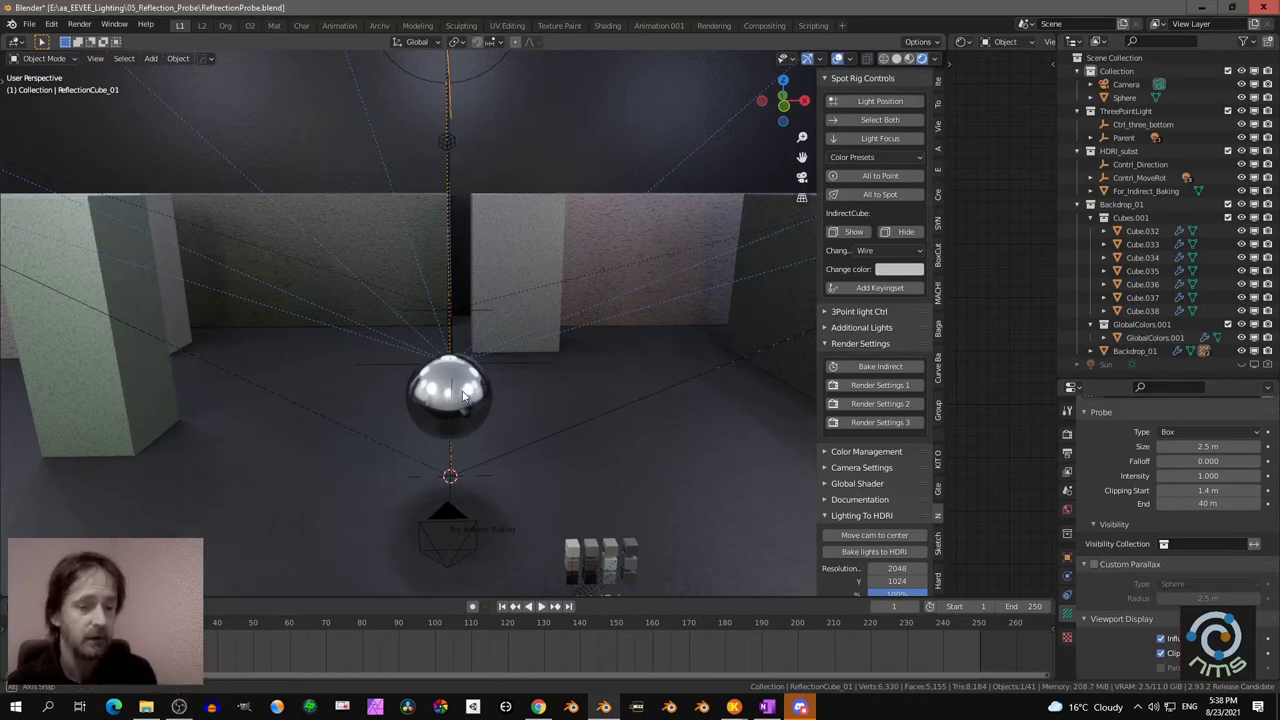
Try moving the chrome sphere down along the global Z axis.
{"action": "middle_click_drag", "start_coordinate": [462, 396], "coordinate": [522, 395]}
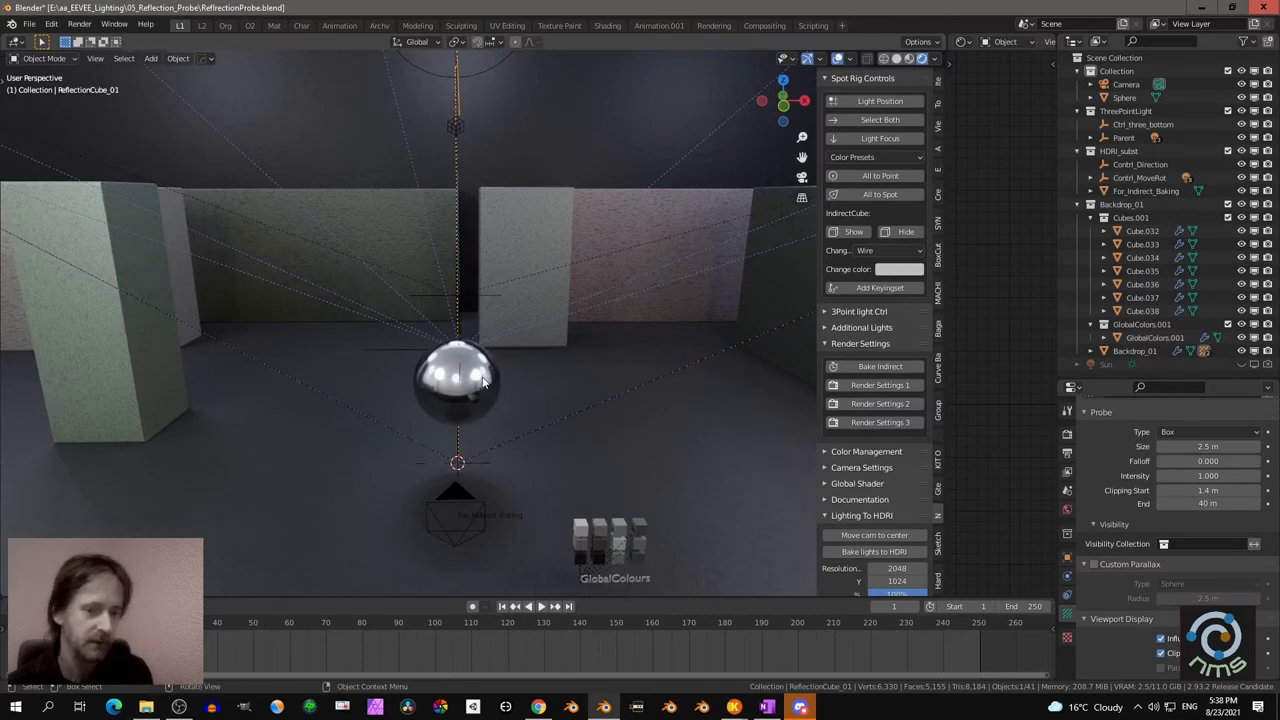
{"action": "middle_click_drag", "start_coordinate": [491, 388], "coordinate": [580, 381]}
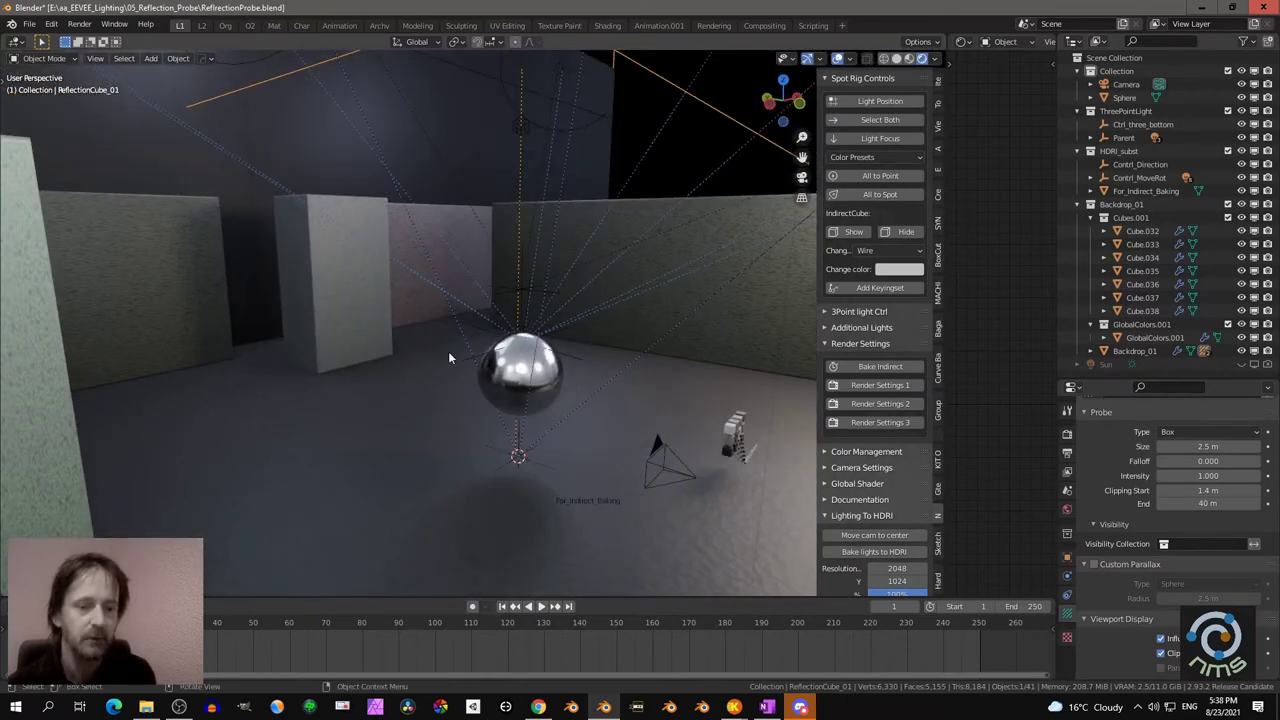
{"action": "middle_click_drag", "start_coordinate": [449, 357], "coordinate": [374, 366]}
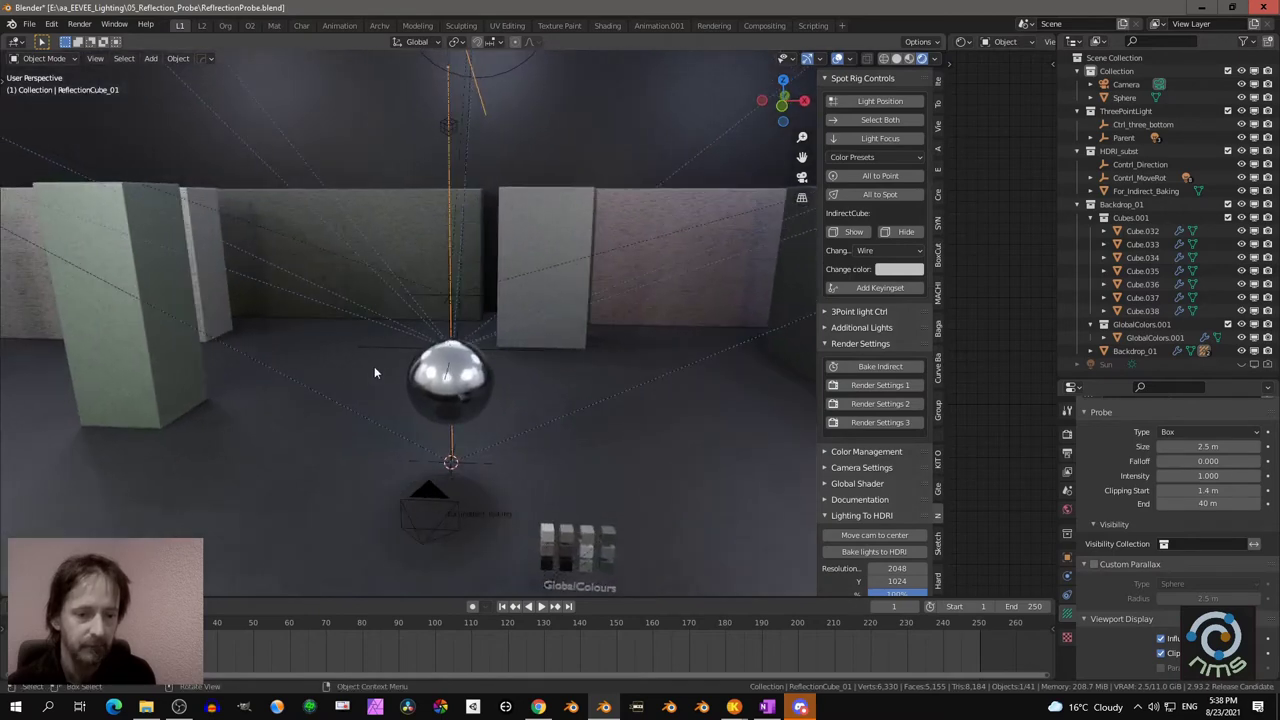
{"action": "left_click", "coordinate": [470, 362]}
{"action": "key", "text": "g"}
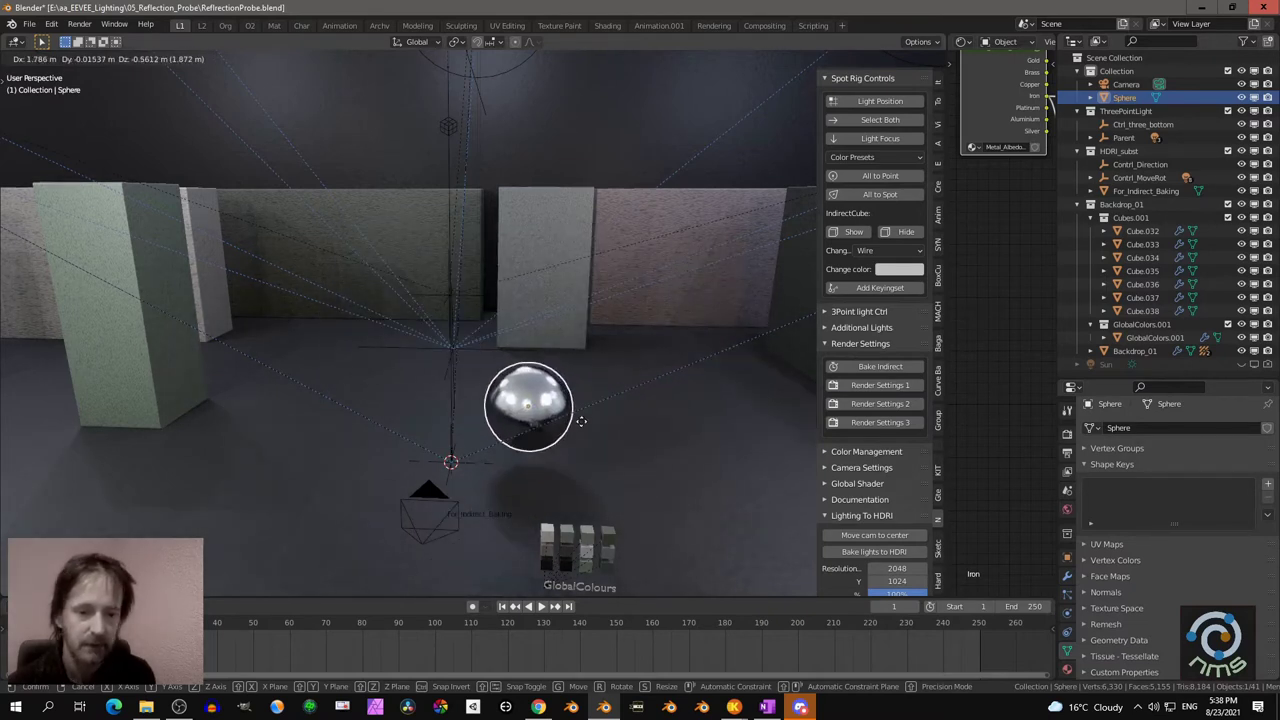
{"action": "key", "text": "z"}
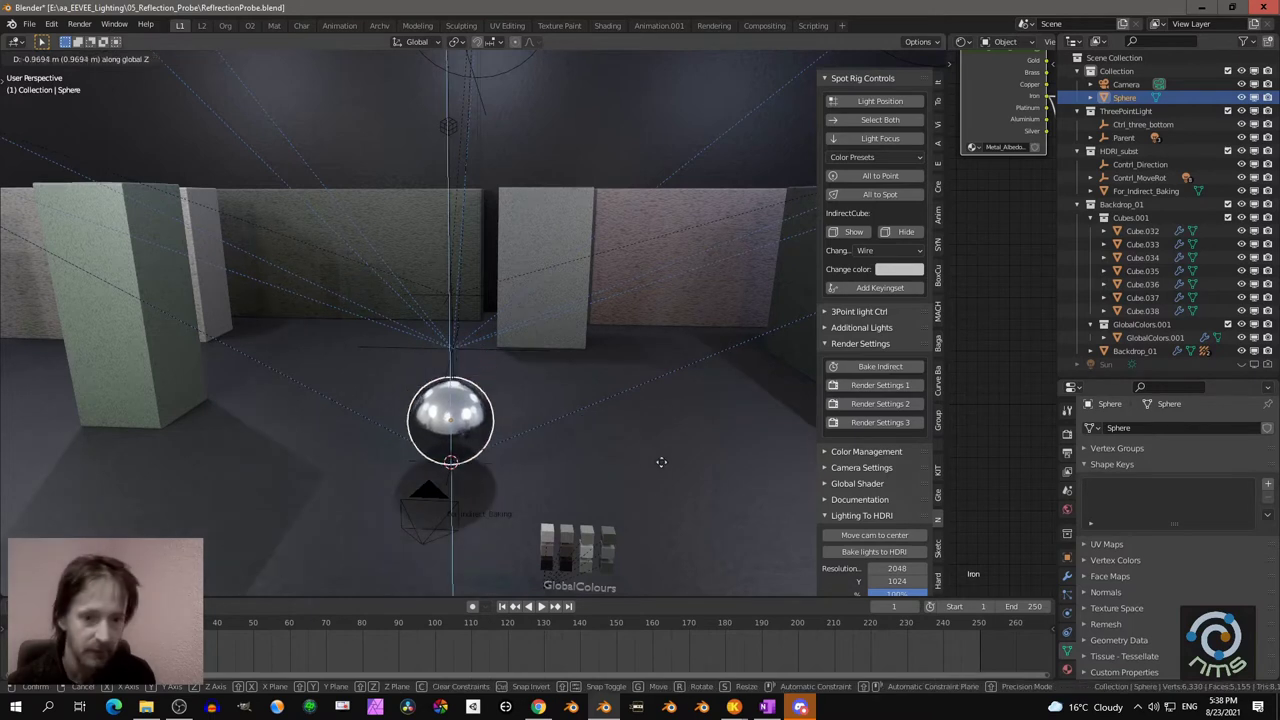
{"action": "right_click", "coordinate": [638, 415]}
Try moving the chrome sphere horizontally with the global Z axis locked.
{"action": "key", "text": "g"}
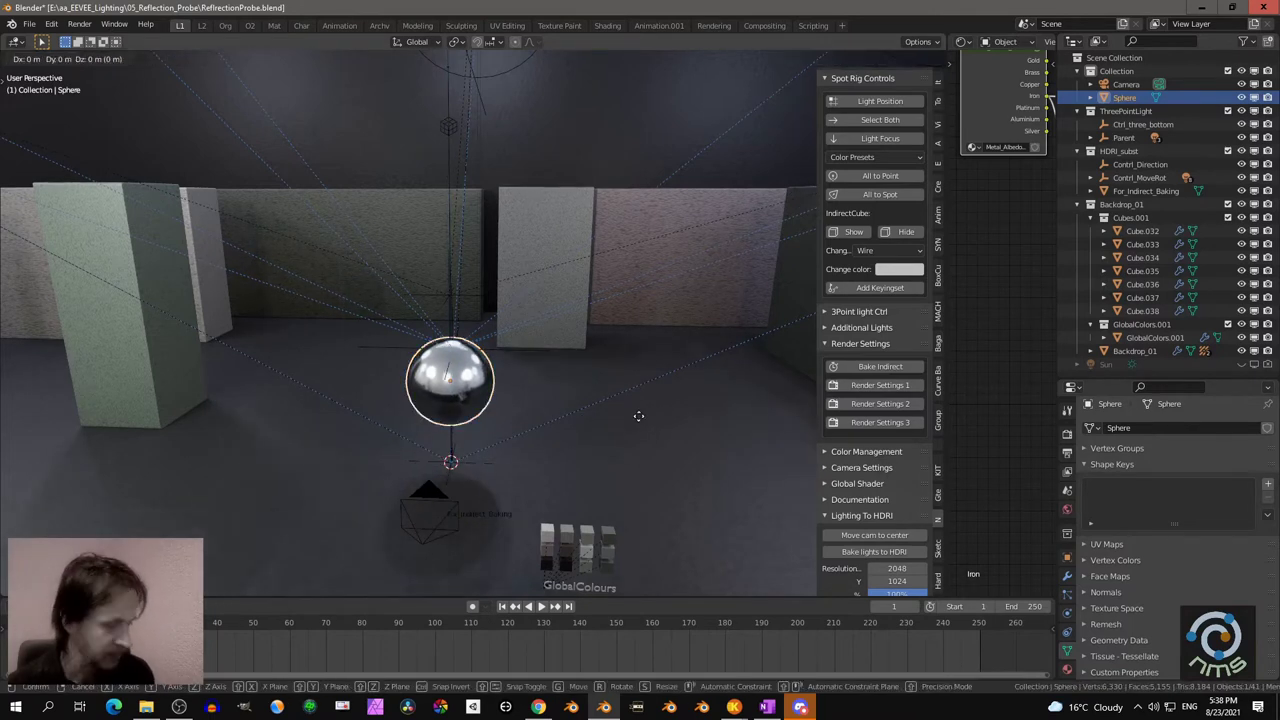
{"action": "key", "text": "shift+z"}
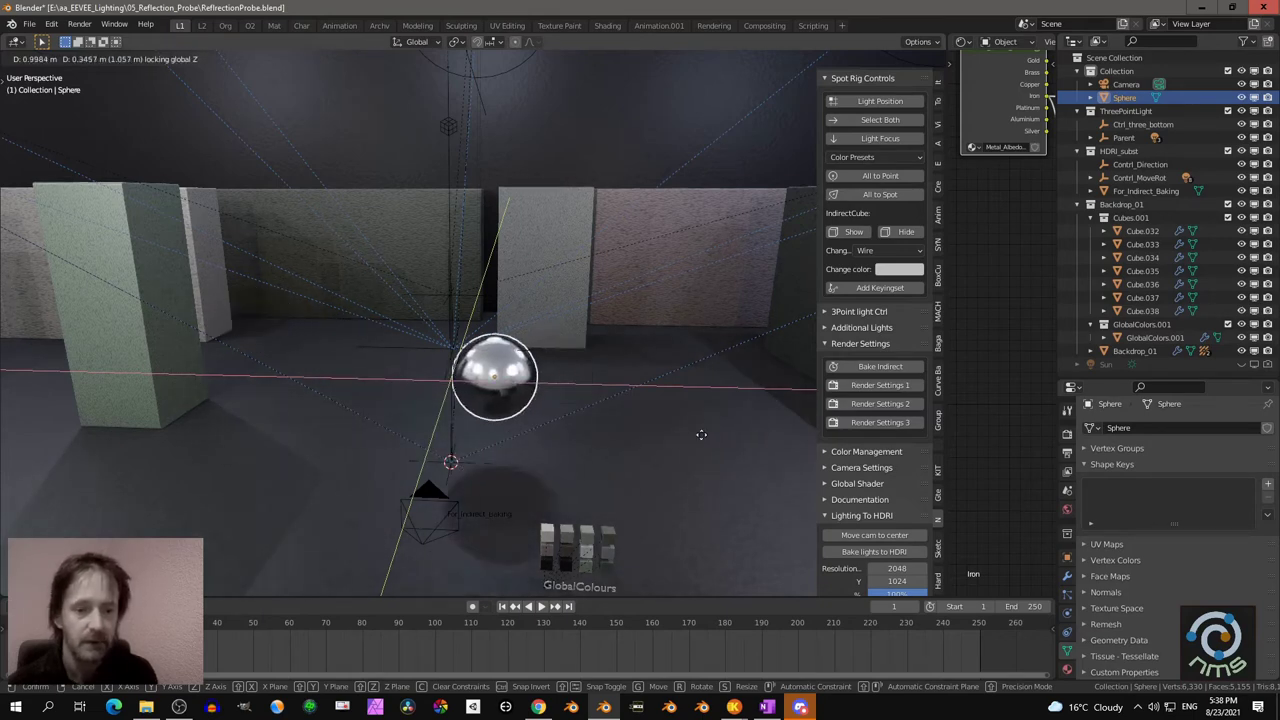
{"action": "left_click", "coordinate": [655, 432]}
Switch the viewport to Material Preview shading and select the ReflectionCube_01 probe around the room.
{"action": "middle_click_drag", "start_coordinate": [640, 426], "coordinate": [612, 400]}
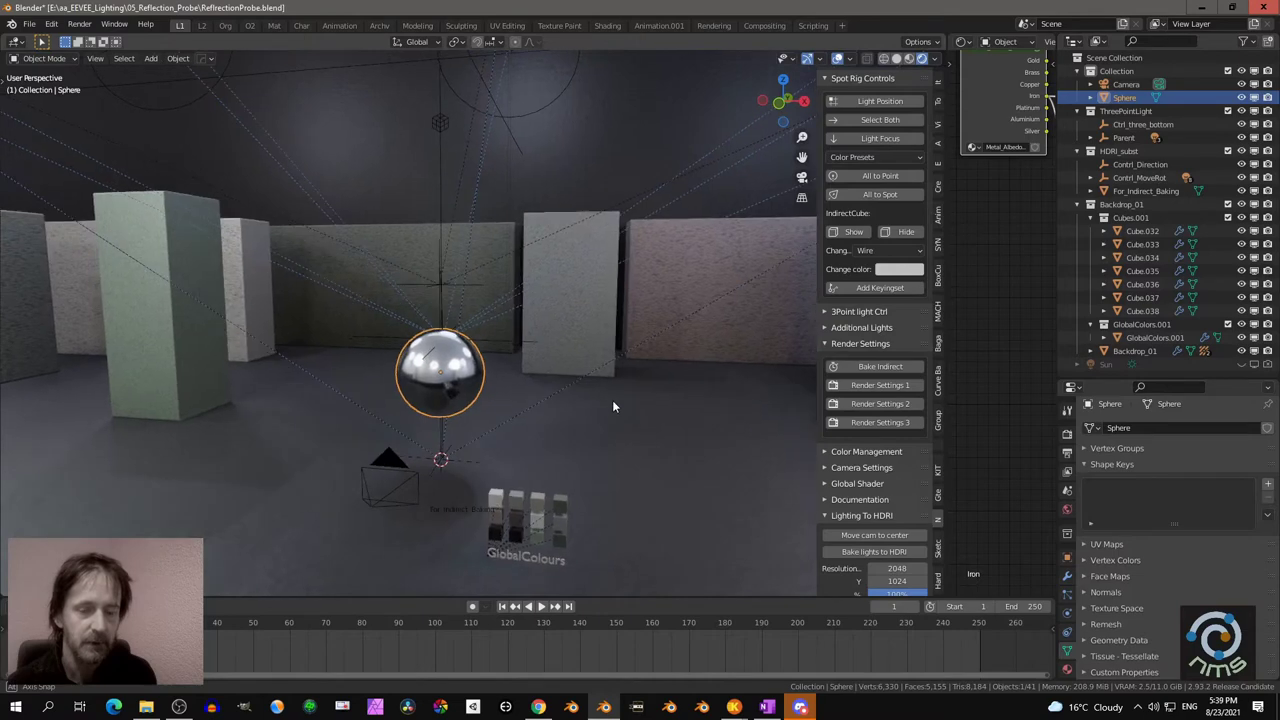
{"action": "left_click", "coordinate": [908, 59]}
{"action": "scroll", "coordinate": [480, 303], "scroll_direction": "down", "scroll_amount": 8}
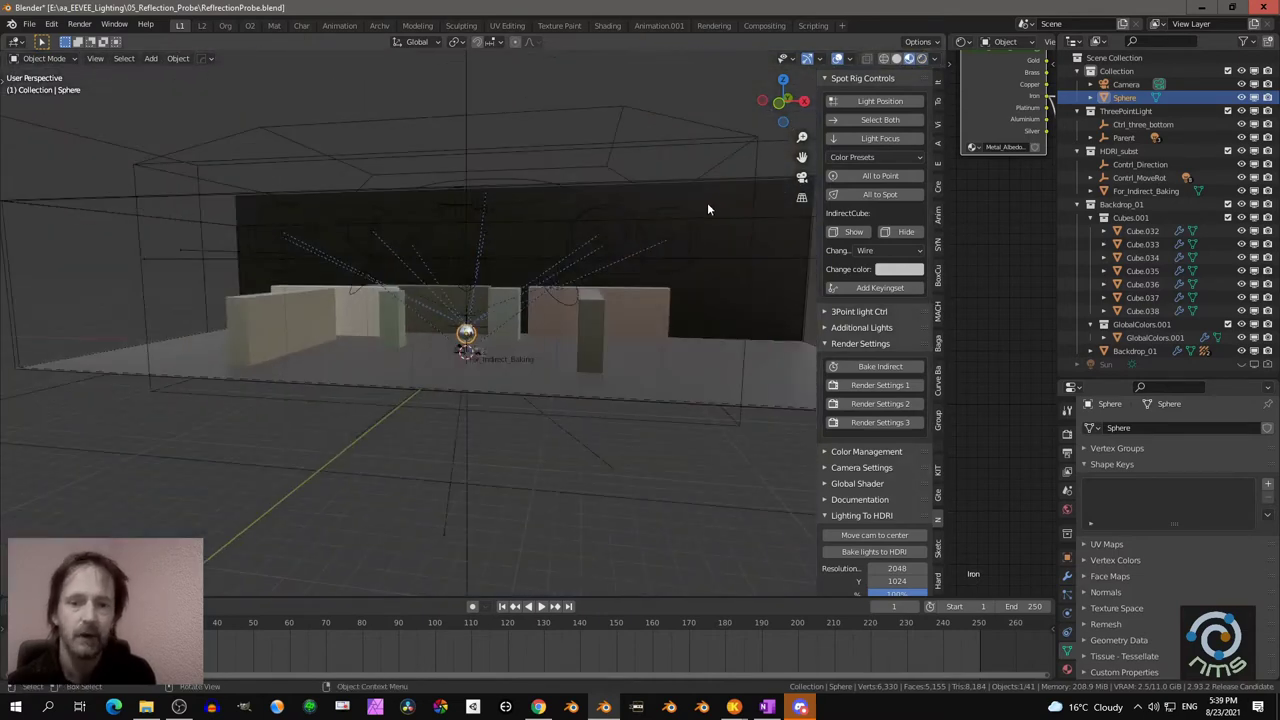
{"action": "middle_click_drag", "start_coordinate": [707, 209], "coordinate": [691, 197]}
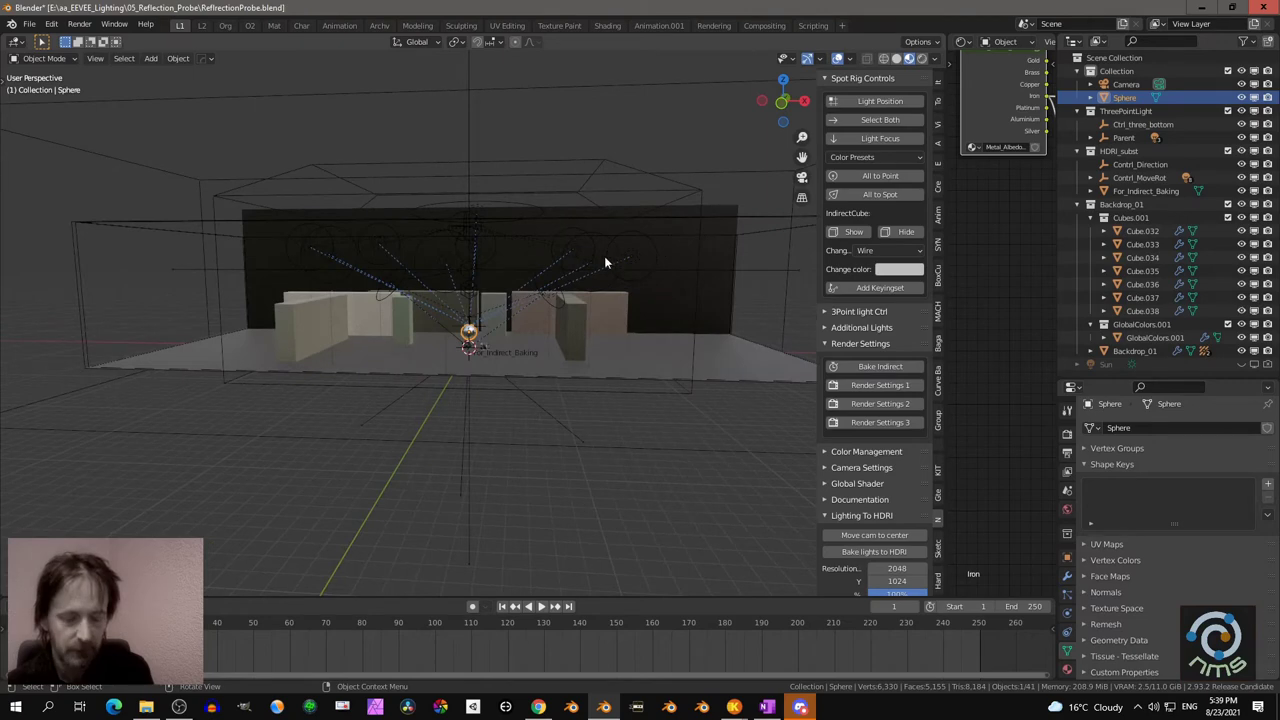
{"action": "key", "text": "KP_1"}
{"action": "left_click", "coordinate": [527, 174]}
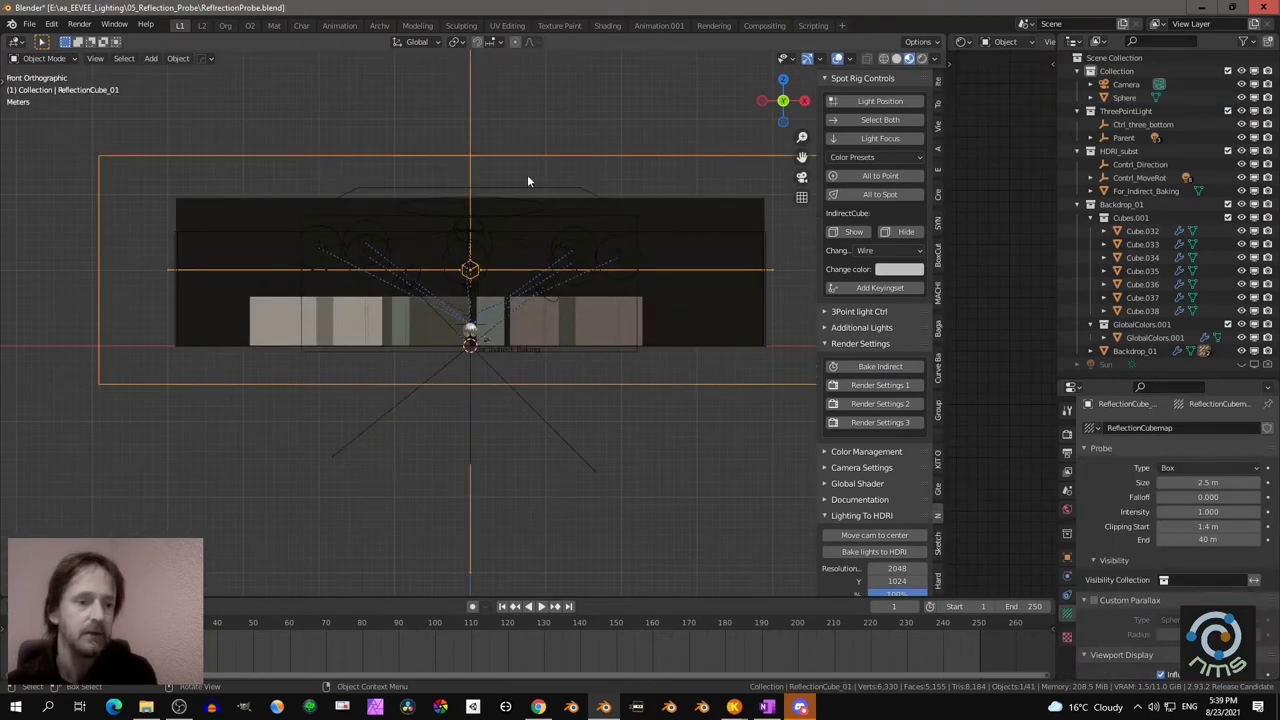
{"action": "middle_click_drag", "start_coordinate": [527, 174], "coordinate": [505, 261]}
{"action": "scroll", "coordinate": [505, 261], "scroll_direction": "up", "scroll_amount": 2}
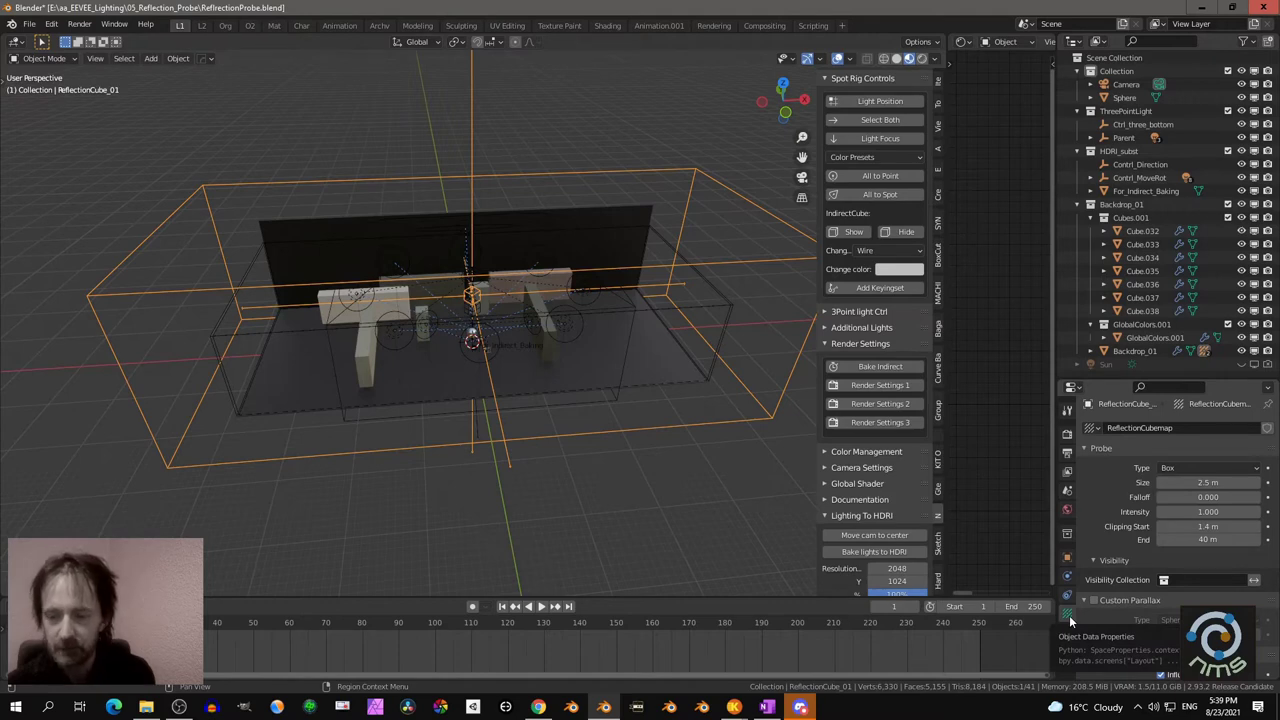
Examine how the reflection probe's box encloses the room, along with its size setting.
{"action": "middle_click_drag", "start_coordinate": [630, 391], "coordinate": [566, 366]}
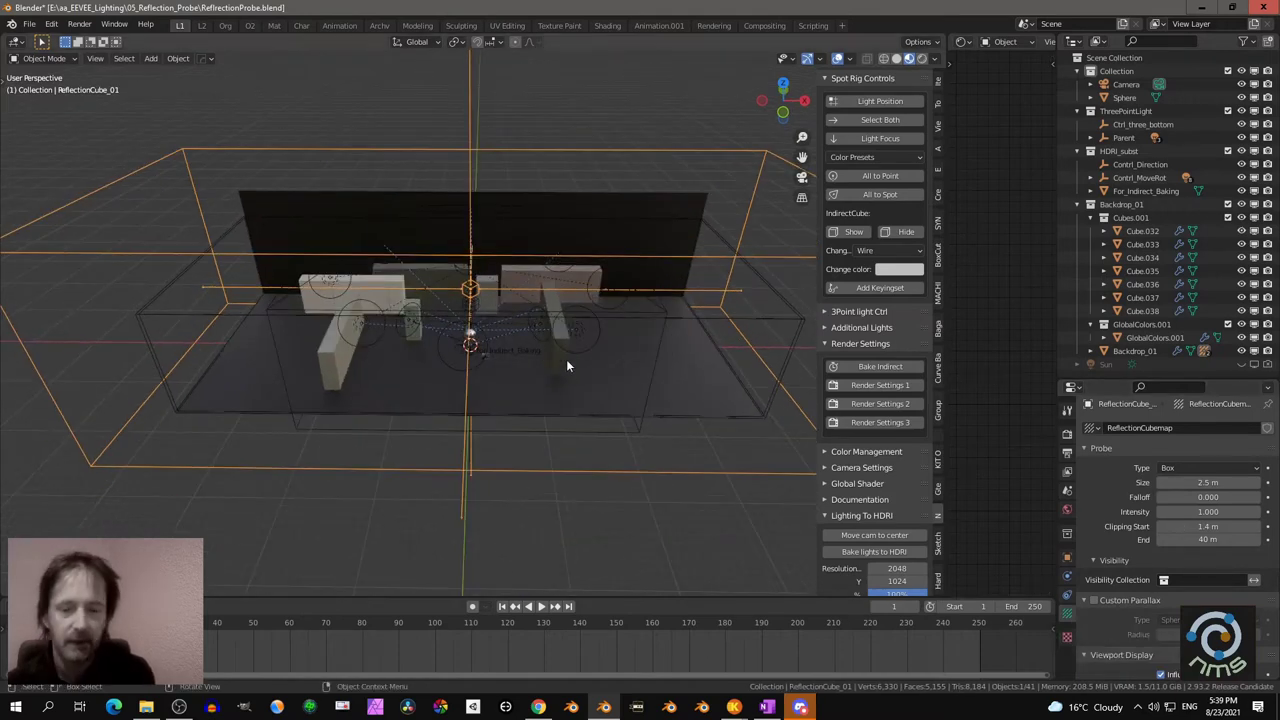
{"action": "left_click_drag", "start_coordinate": [1177, 482], "coordinate": [1178, 482]}
{"action": "middle_click_drag", "start_coordinate": [625, 335], "coordinate": [596, 269]}
{"action": "scroll", "coordinate": [622, 272], "scroll_direction": "down", "scroll_amount": 2}
{"action": "middle_click_drag", "start_coordinate": [306, 210], "coordinate": [336, 314]}
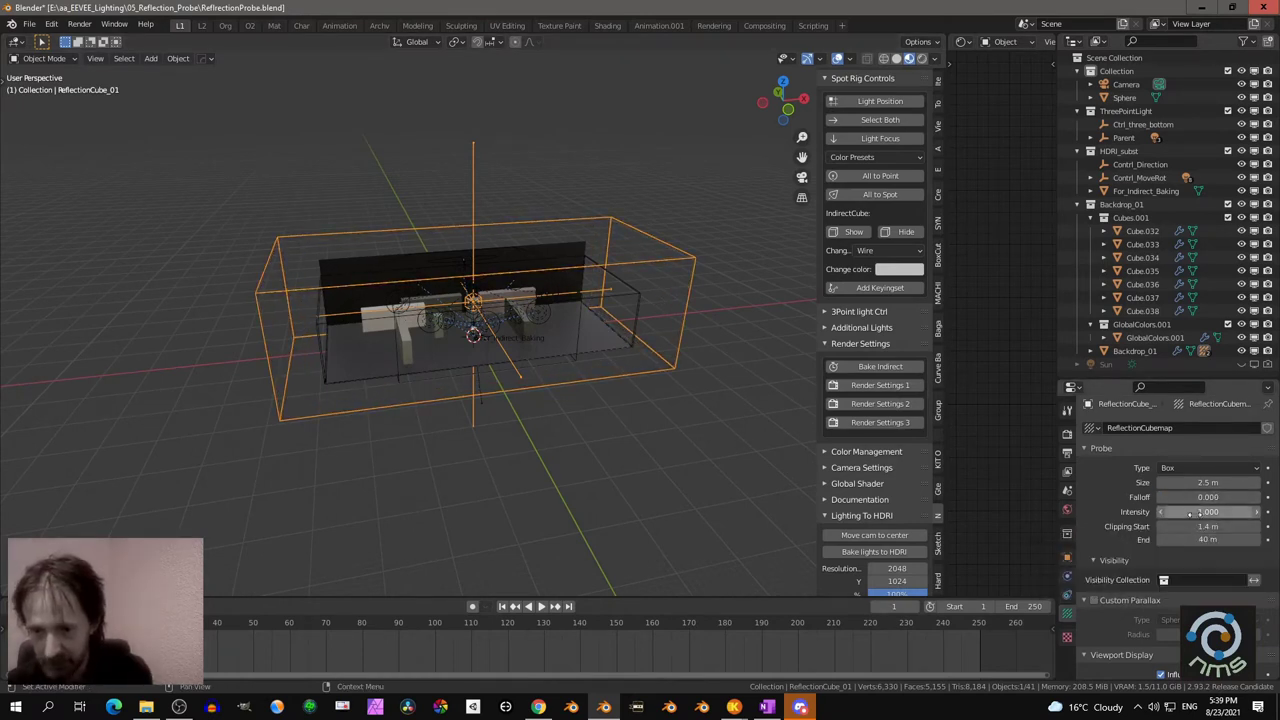
{"action": "scroll", "coordinate": [512, 320], "scroll_direction": "up", "scroll_amount": 4}
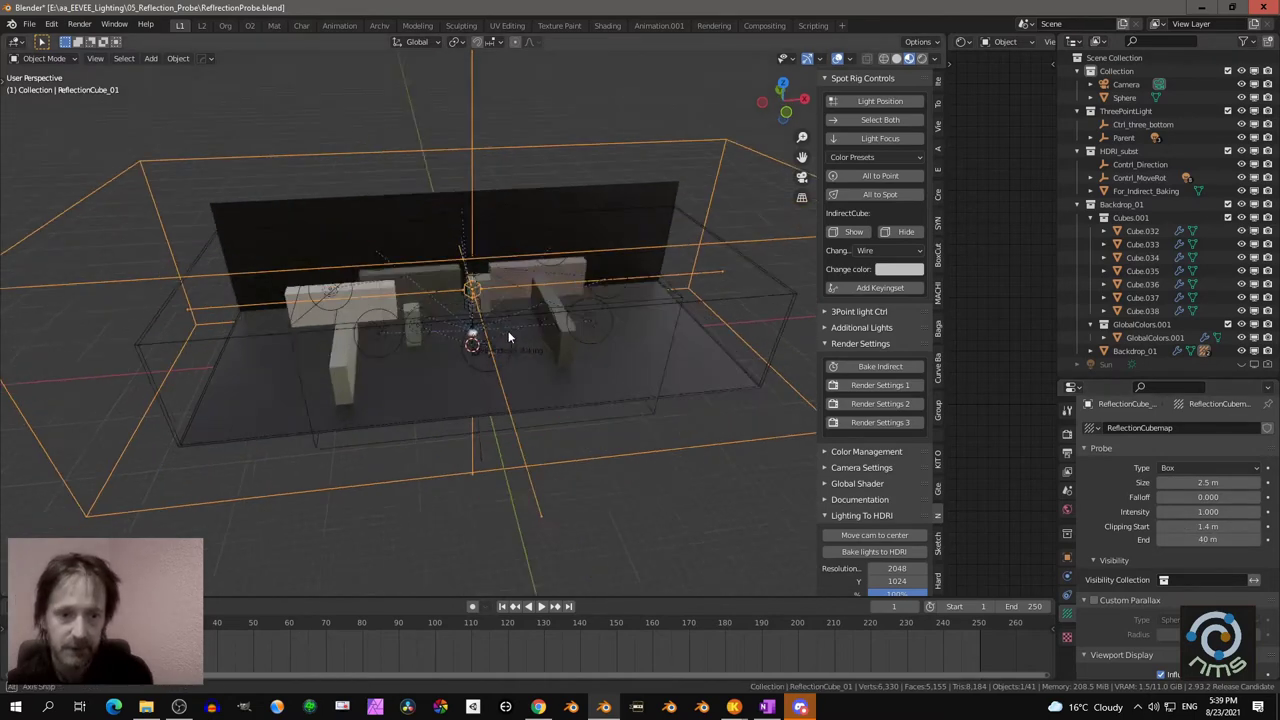
Try increasing the reflection probe's clipping start distance to about 13 m.
{"action": "scroll", "coordinate": [602, 358], "scroll_direction": "up", "scroll_amount": 5}
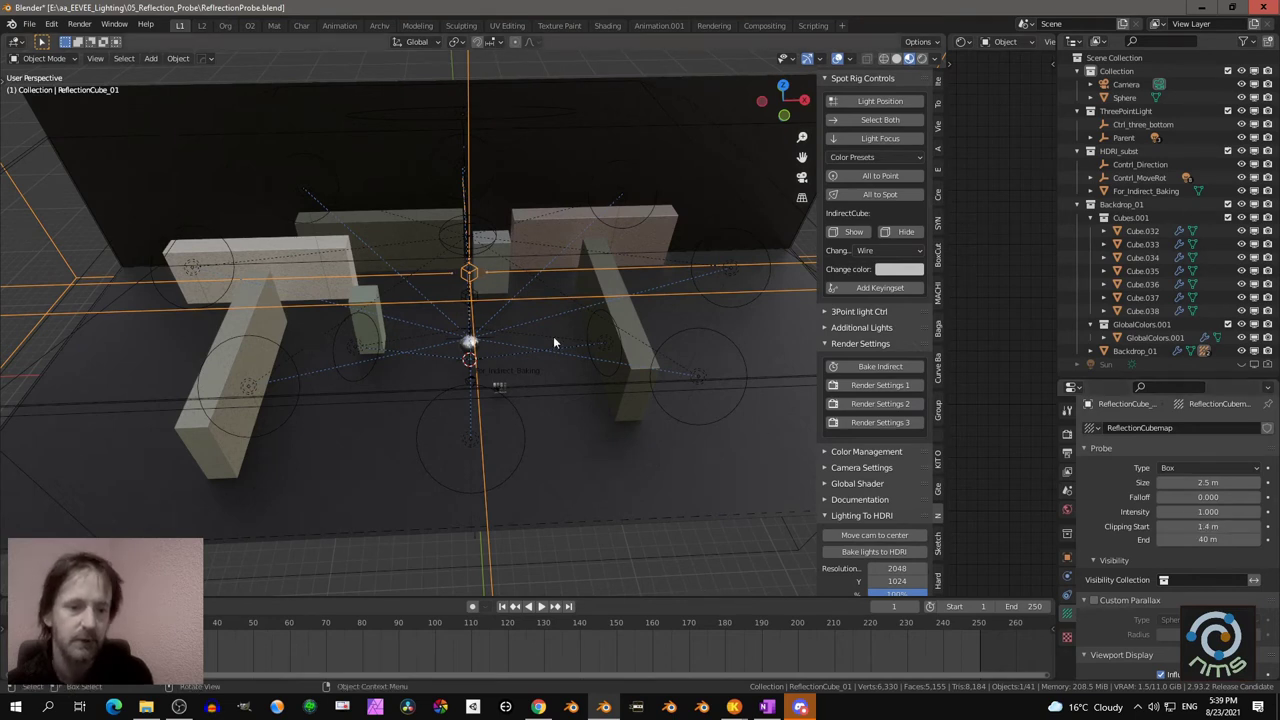
{"action": "left_click_drag", "start_coordinate": [1208, 526], "coordinate": [1250, 526]}
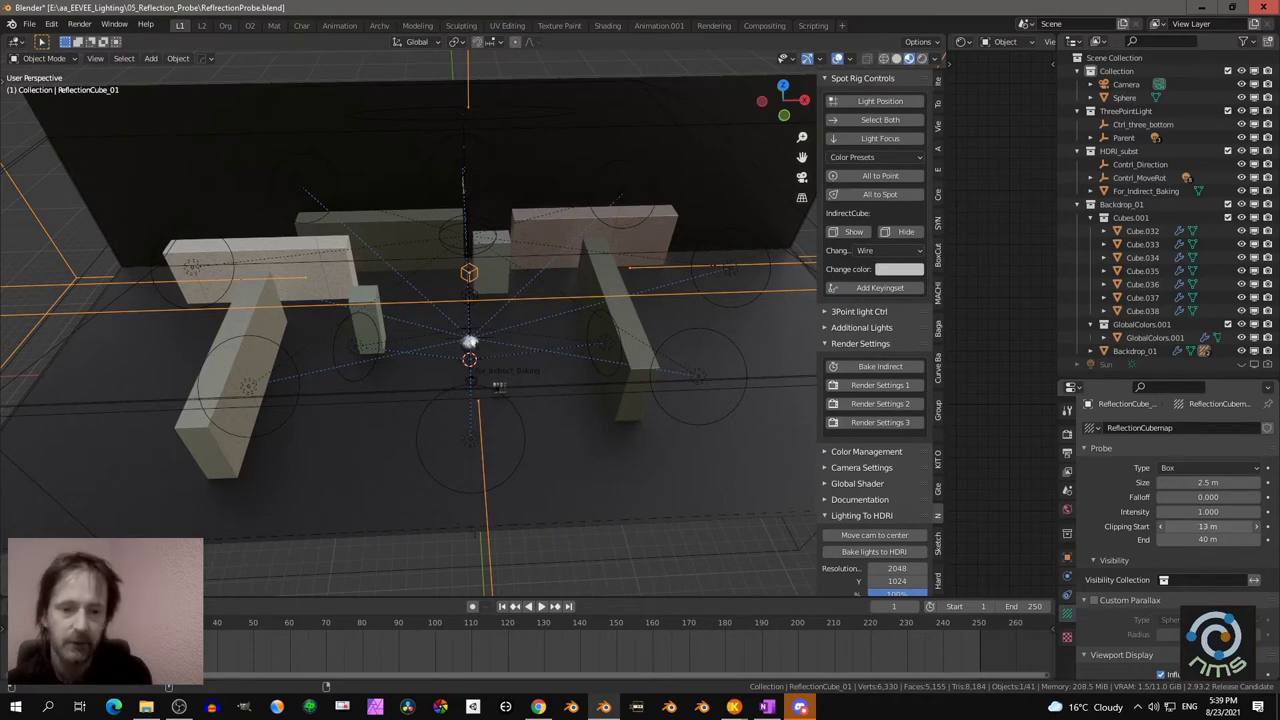
{"action": "right_click", "coordinate": [1208, 526]}
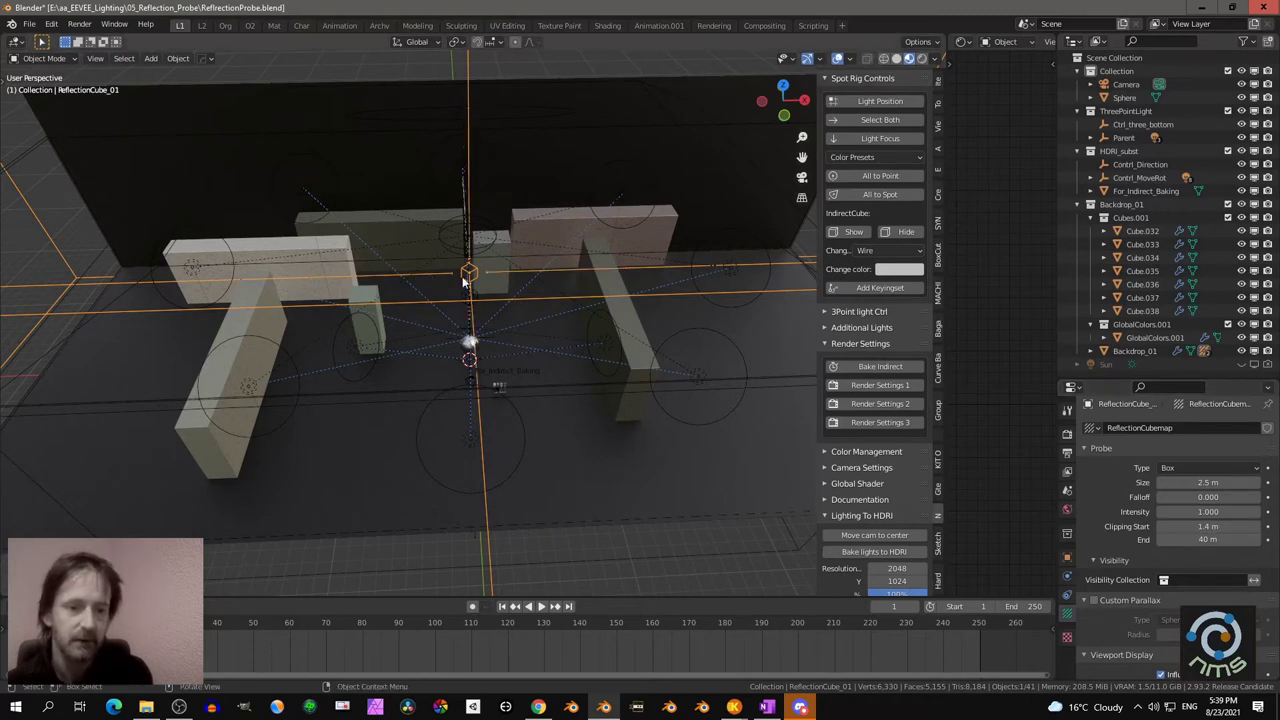
Extend the reflection probe's clipping end distance to 42.4 m.
{"action": "scroll", "coordinate": [570, 401], "scroll_direction": "down", "scroll_amount": 6}
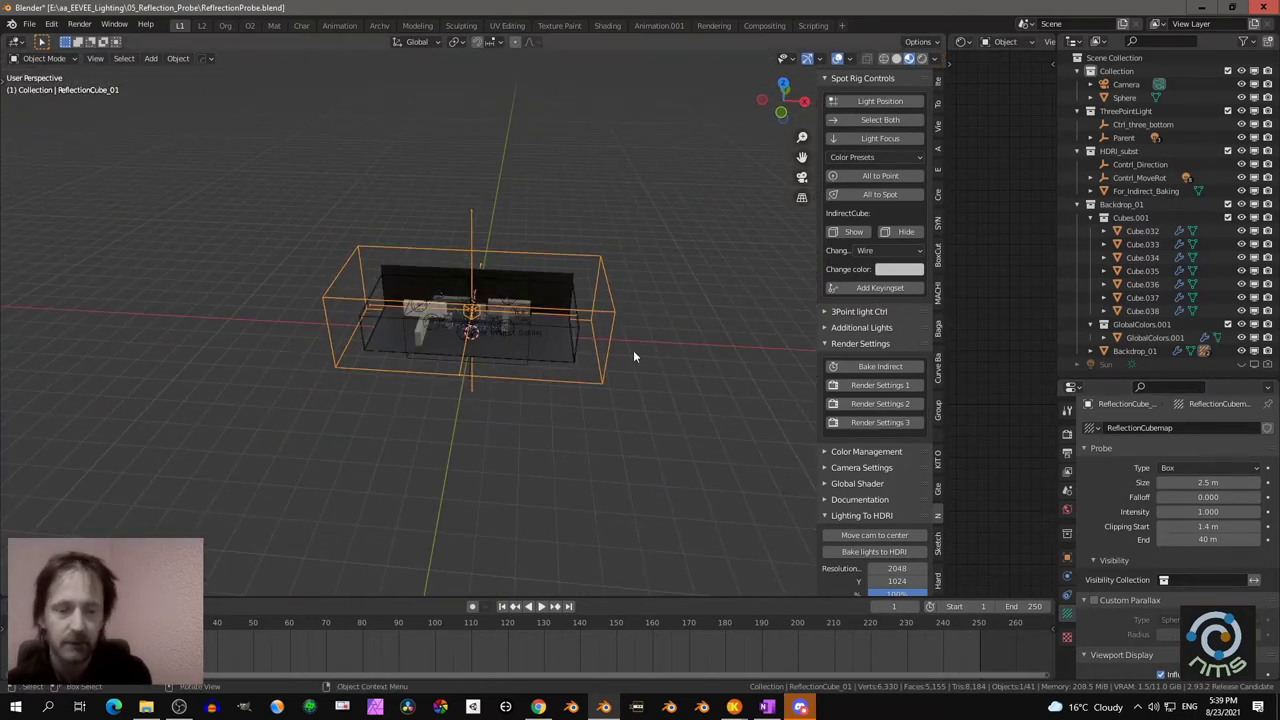
{"action": "middle_click_drag", "start_coordinate": [633, 352], "coordinate": [645, 360]}
{"action": "left_click_drag", "start_coordinate": [1208, 539], "coordinate": [1198, 539]}
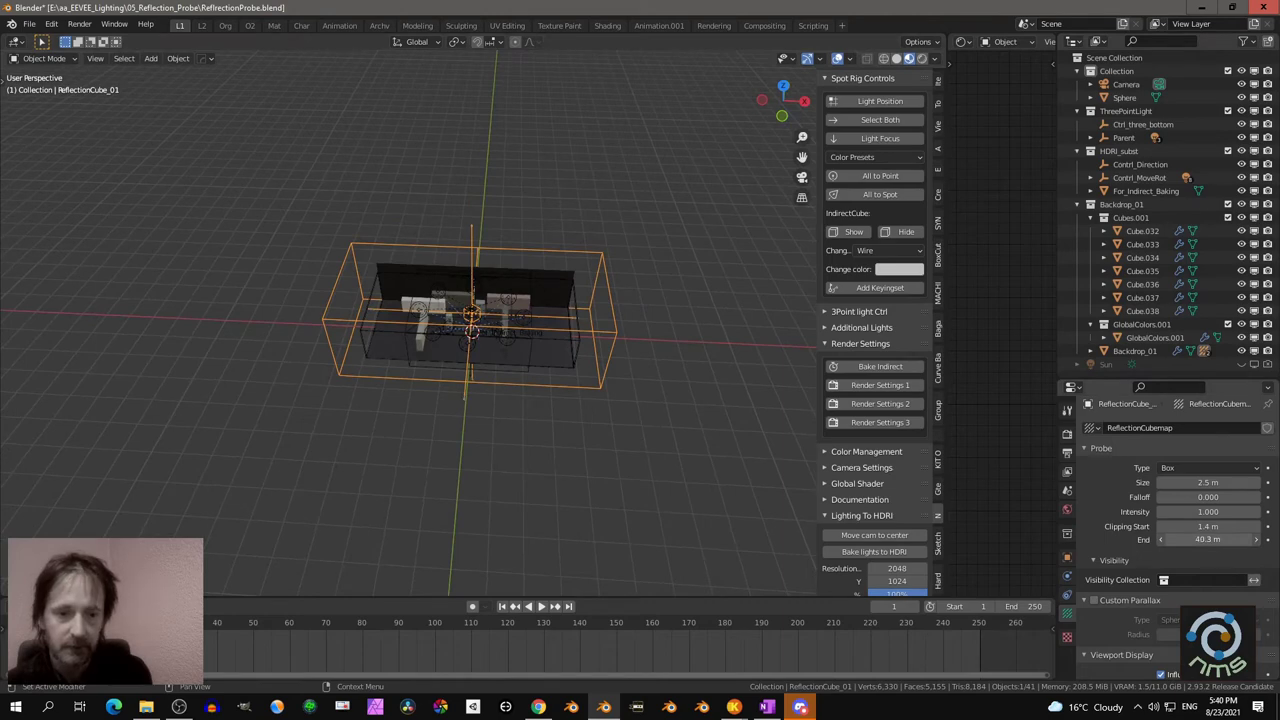
{"action": "middle_click_drag", "start_coordinate": [452, 328], "coordinate": [280, 339]}
{"action": "scroll", "coordinate": [433, 300], "scroll_direction": "up", "scroll_amount": 4}
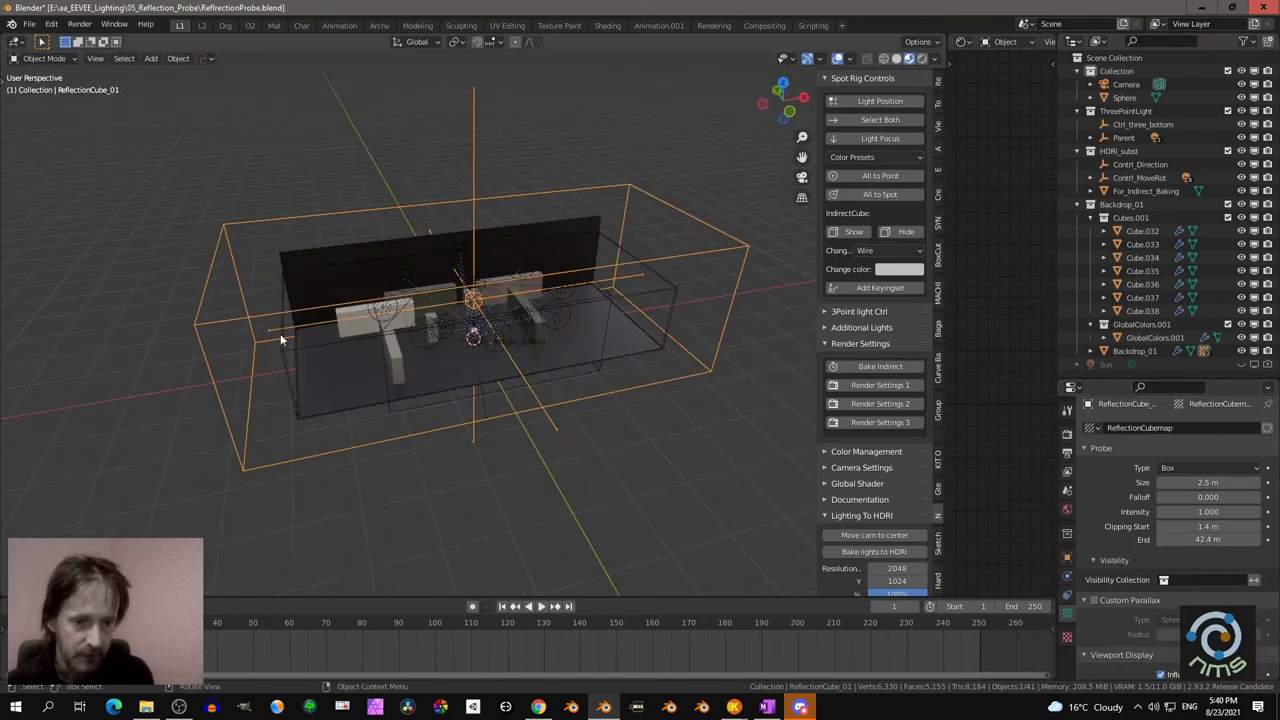
Select the For_Indirect_Baking cube and examine its extent around the scene.
{"action": "left_click", "coordinate": [604, 327]}
{"action": "left_click", "coordinate": [540, 262]}
{"action": "middle_click_drag", "start_coordinate": [632, 325], "coordinate": [586, 326]}
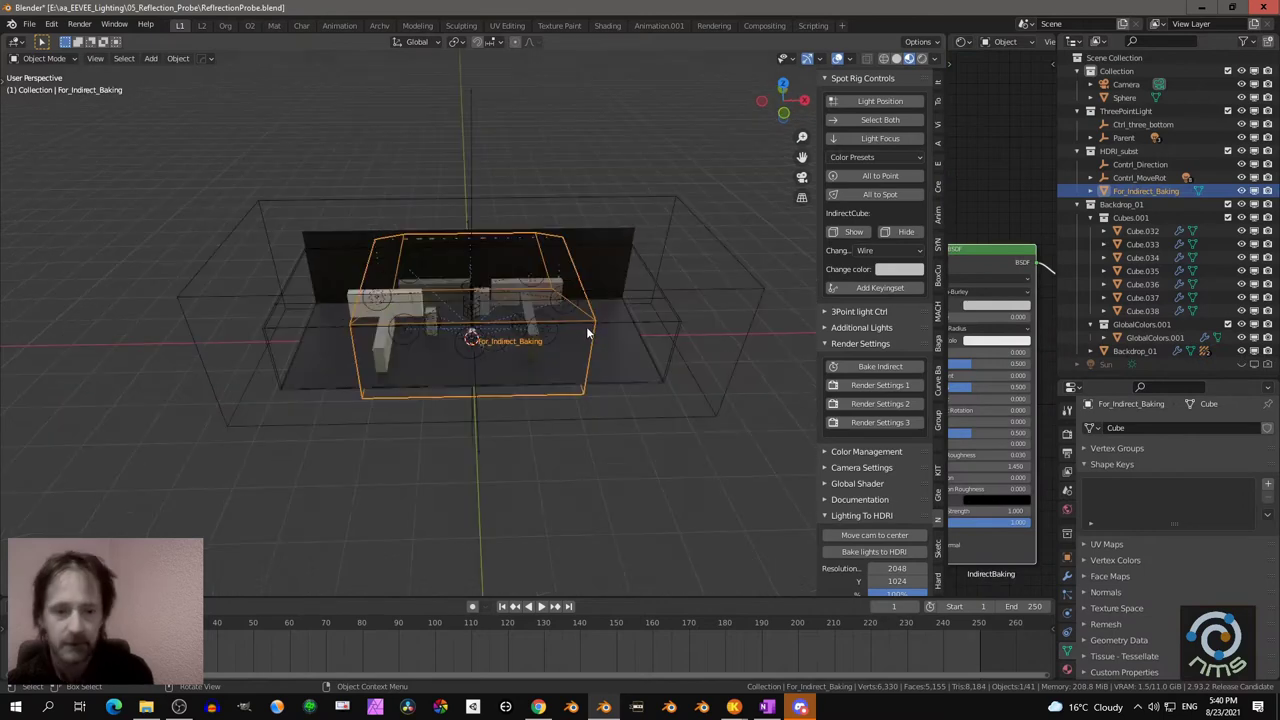
Select the chrome sphere and examine its reflections up close in Rendered shading.
{"action": "scroll", "coordinate": [573, 324], "scroll_direction": "up", "scroll_amount": 8}
{"action": "scroll", "coordinate": [508, 335], "scroll_direction": "up", "scroll_amount": 2}
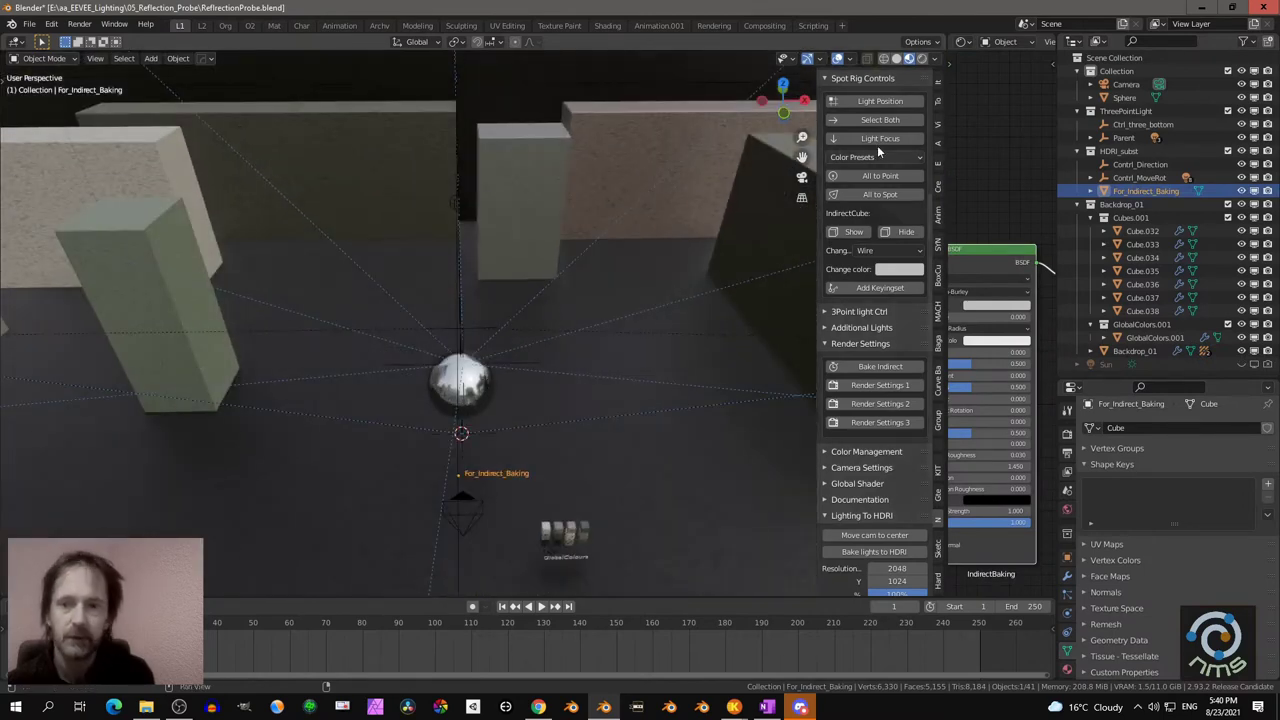
{"action": "left_click", "coordinate": [472, 390]}
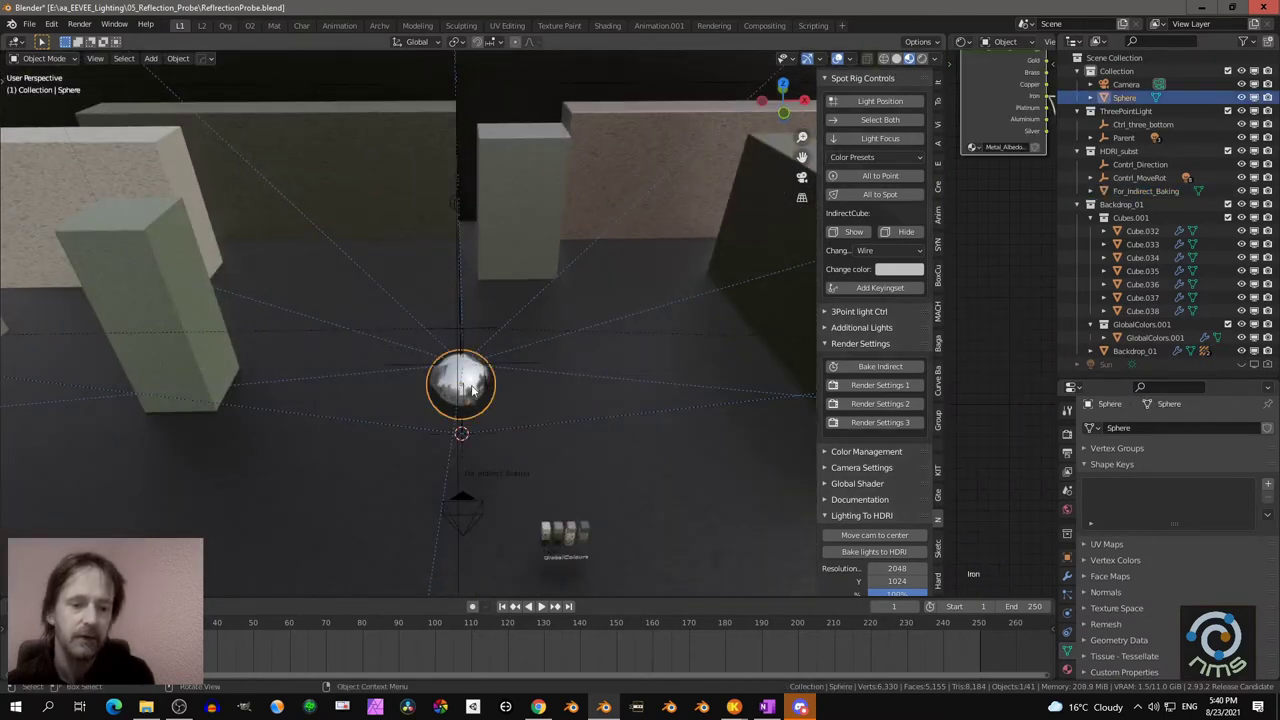
{"action": "left_click", "coordinate": [921, 59]}
{"action": "scroll", "coordinate": [528, 376], "scroll_direction": "up", "scroll_amount": 1}
{"action": "mouse_move", "coordinate": [528, 376]}
{"action": "middle_mouse_down"}
{"action": "mouse_move", "coordinate": [523, 310]}
{"action": "mouse_move", "coordinate": [534, 305]}
{"action": "mouse_move", "coordinate": [539, 328]}
{"action": "middle_mouse_up"}
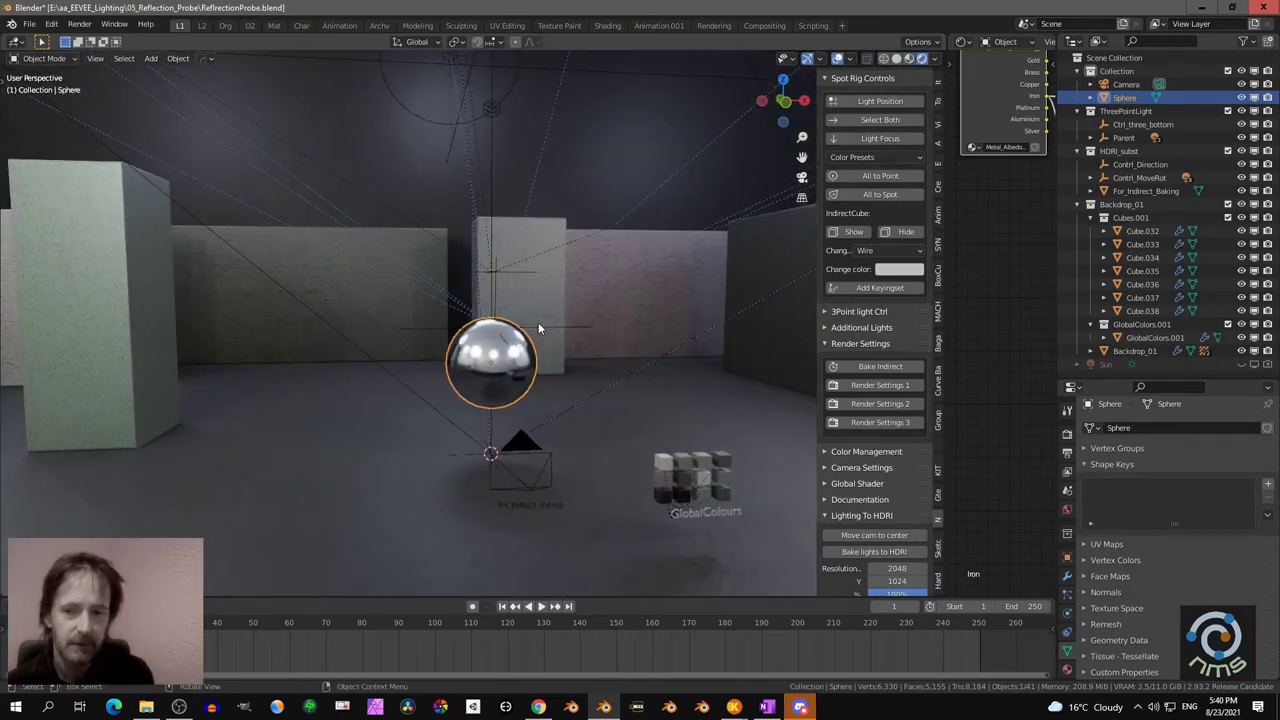
Return the viewport to Material Preview shading and delete the ReflectionCube_01 probe.
{"action": "scroll", "coordinate": [620, 238], "scroll_direction": "down", "scroll_amount": 12}
{"action": "middle_click_drag", "start_coordinate": [603, 278], "coordinate": [604, 297]}
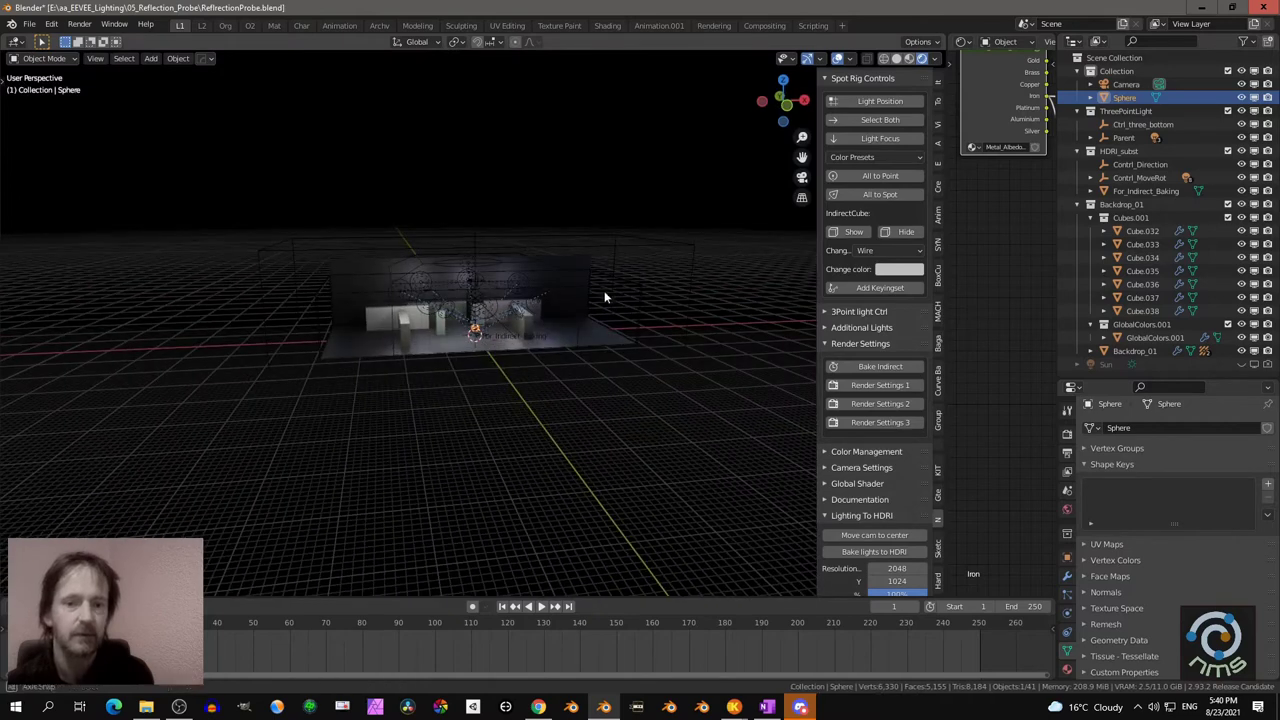
{"action": "left_click", "coordinate": [907, 61]}
{"action": "left_click", "coordinate": [678, 246]}
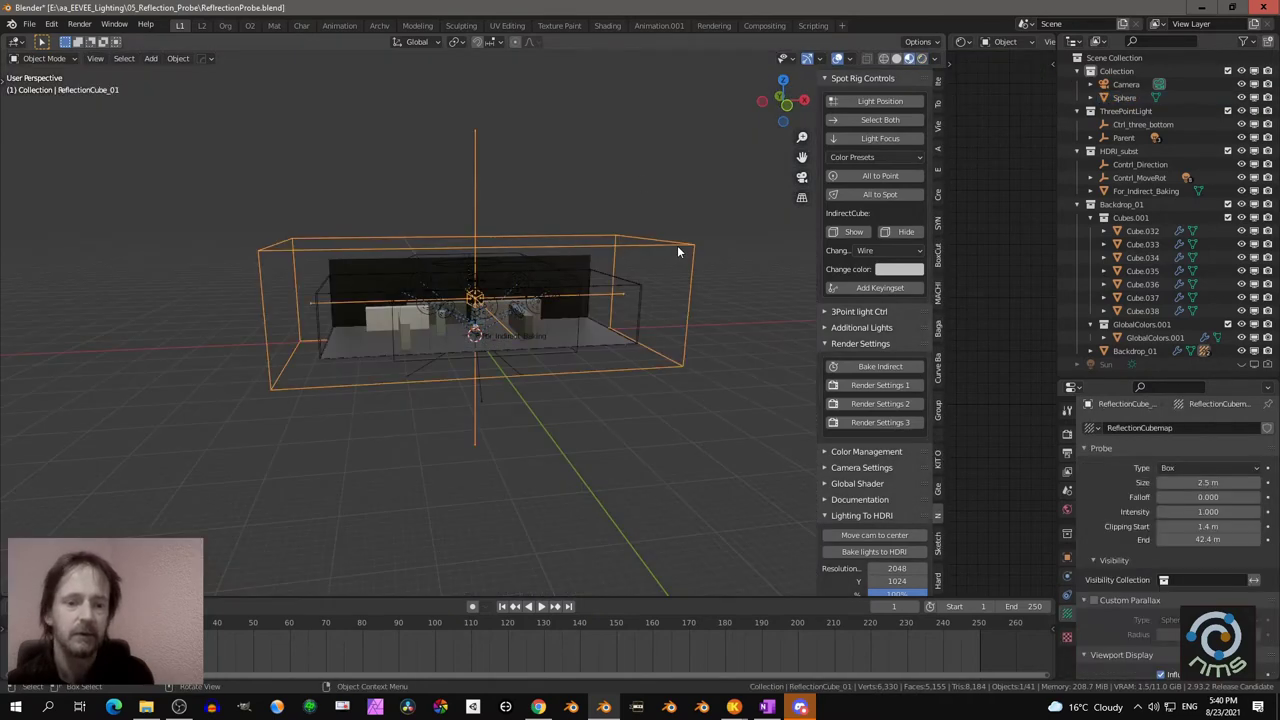
{"action": "key", "text": "x"}
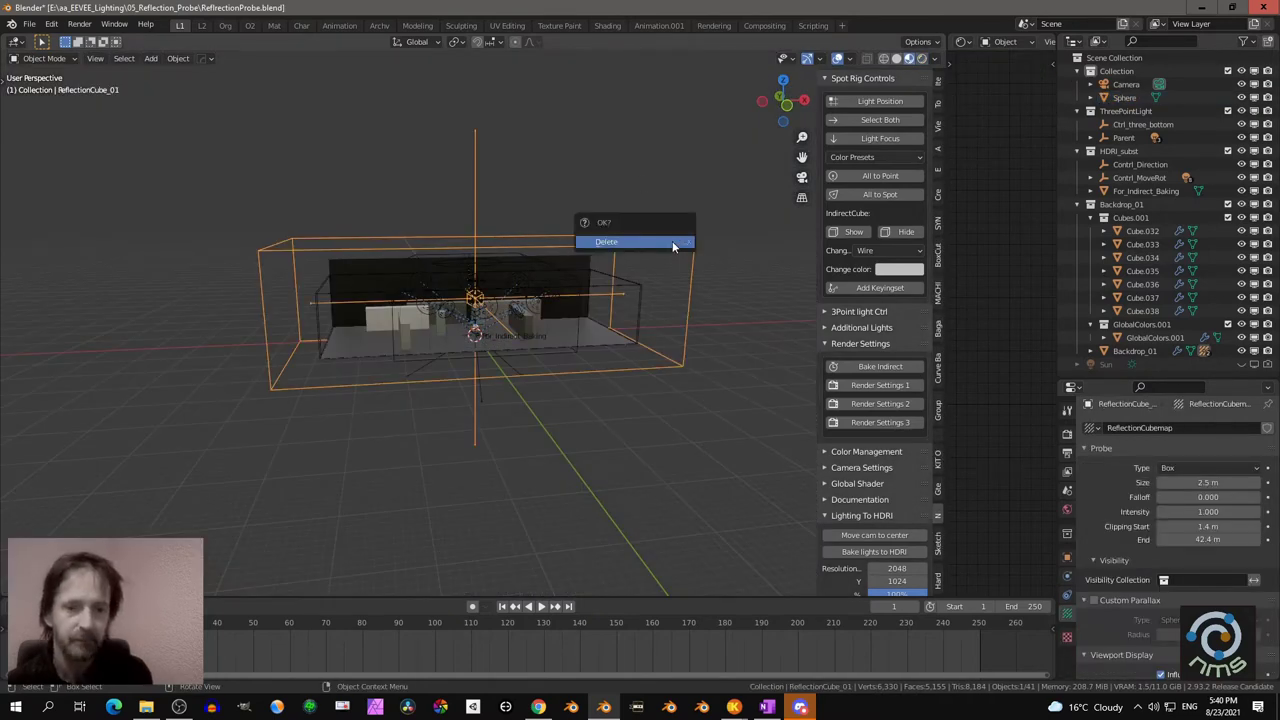
{"action": "left_click", "coordinate": [672, 241]}
Delete the scene's lighting cache in the Indirect Lighting render settings.
{"action": "scroll", "coordinate": [529, 300], "scroll_direction": "up", "scroll_amount": 6}
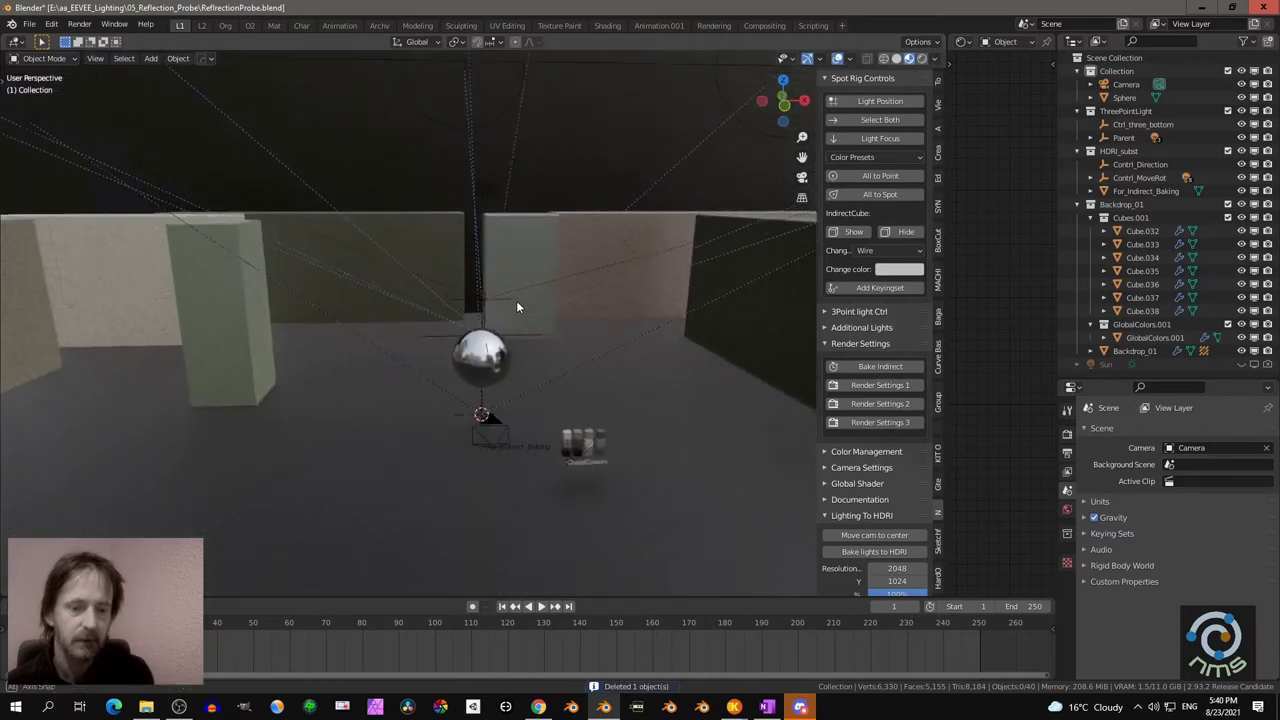
{"action": "middle_click_drag", "start_coordinate": [518, 307], "coordinate": [513, 305]}
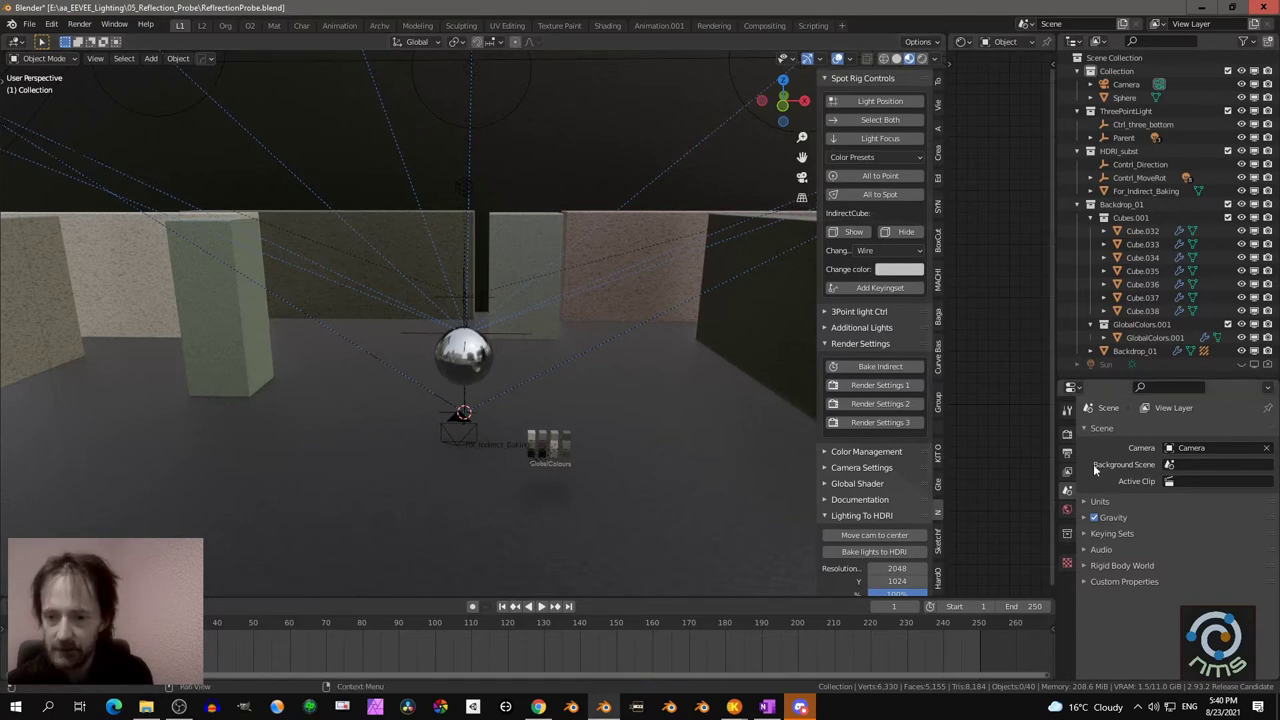
{"action": "left_click", "coordinate": [1067, 432]}
{"action": "scroll", "coordinate": [1150, 500], "scroll_direction": "down", "scroll_amount": 4}
{"action": "left_click", "coordinate": [1110, 548]}
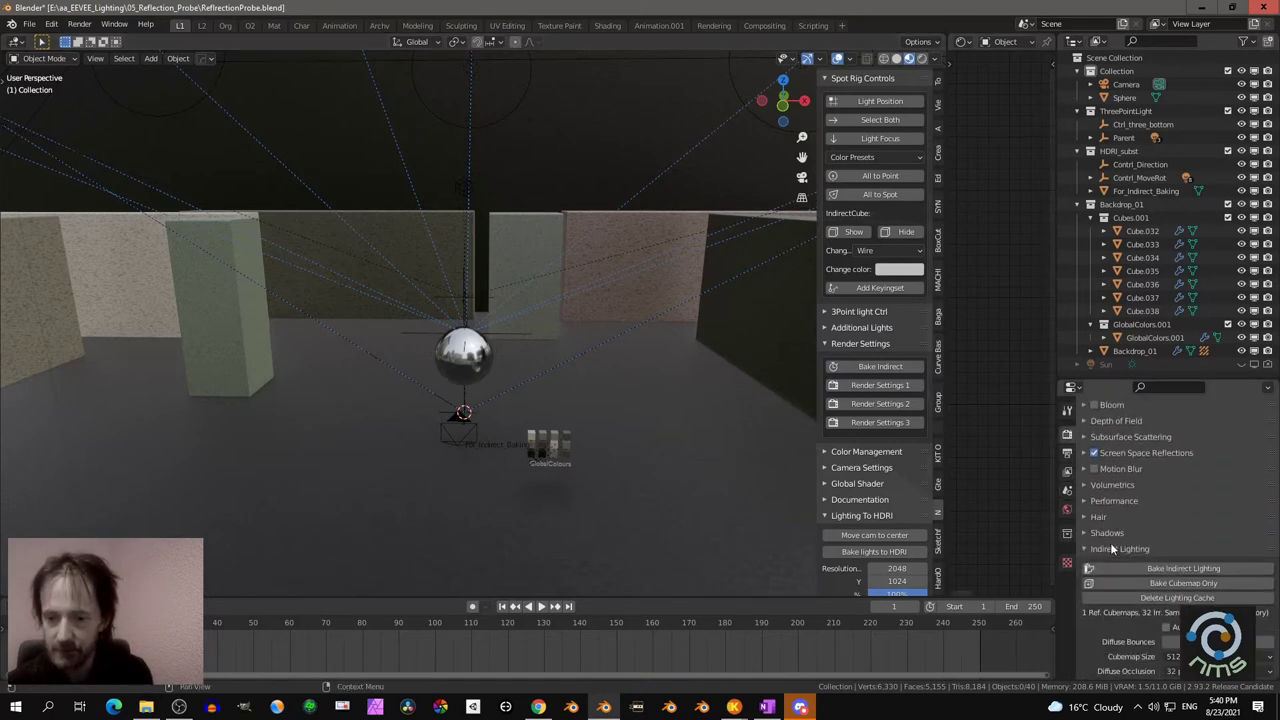
{"action": "left_click", "coordinate": [1133, 598]}
Switch the viewport to Rendered shading and inspect the sphere's reflections without the probe and lighting cache.
{"action": "scroll", "coordinate": [592, 404], "scroll_direction": "up", "scroll_amount": 4}
{"action": "middle_click_drag", "start_coordinate": [592, 404], "coordinate": [534, 382]}
{"action": "scroll", "coordinate": [534, 382], "scroll_direction": "up", "scroll_amount": 2}
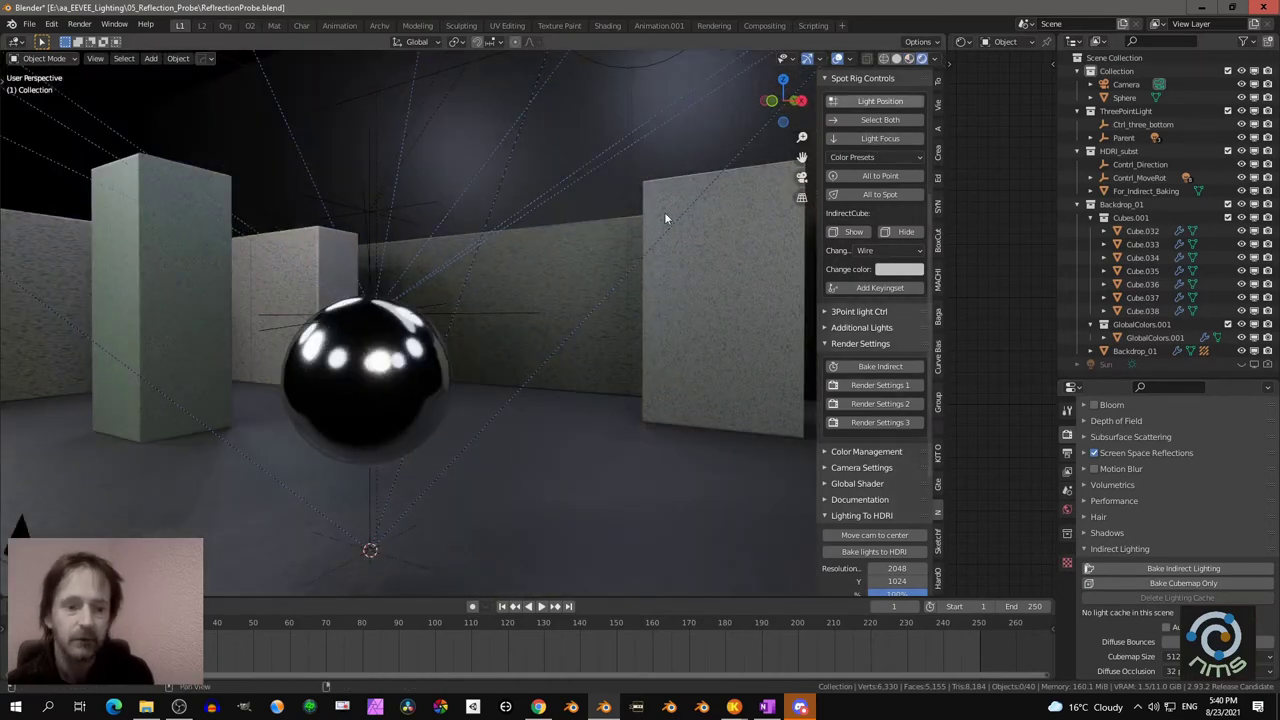
{"action": "middle_click_drag", "start_coordinate": [664, 212], "coordinate": [531, 303]}
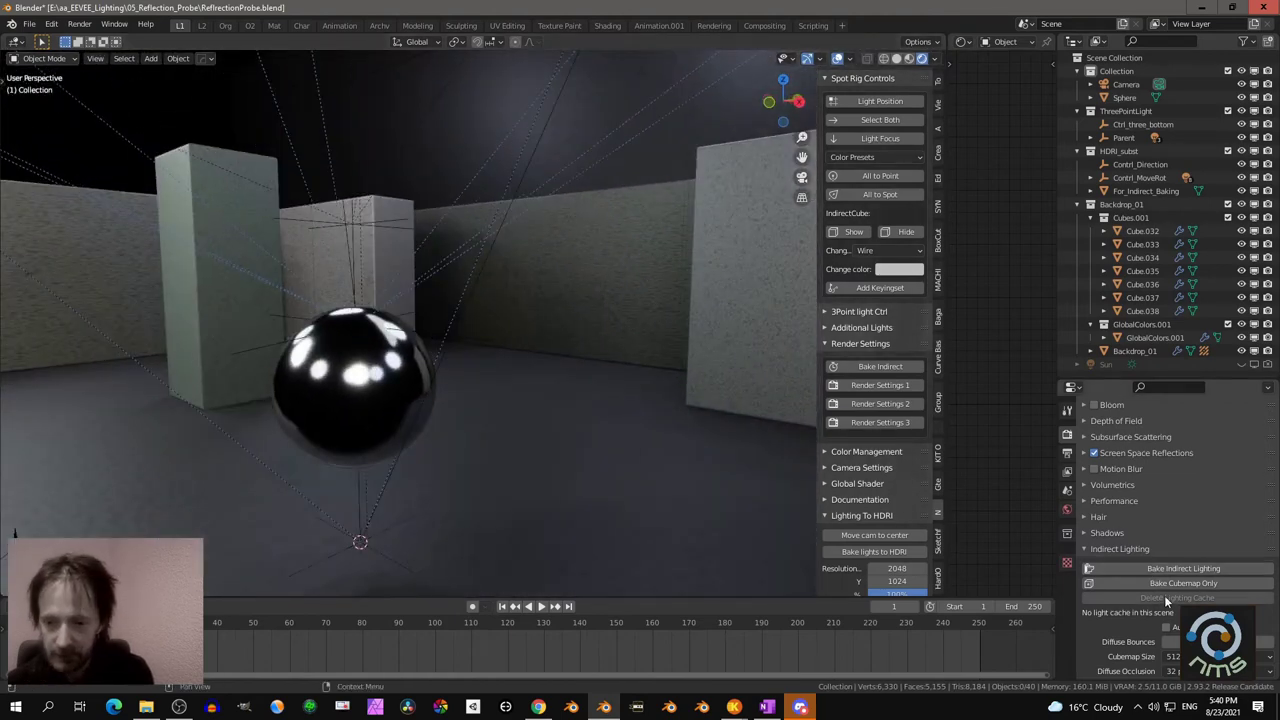
Set the indirect cube's display type to Textured.
{"action": "middle_click_drag", "start_coordinate": [518, 410], "coordinate": [285, 350]}
{"action": "left_click", "coordinate": [898, 252]}
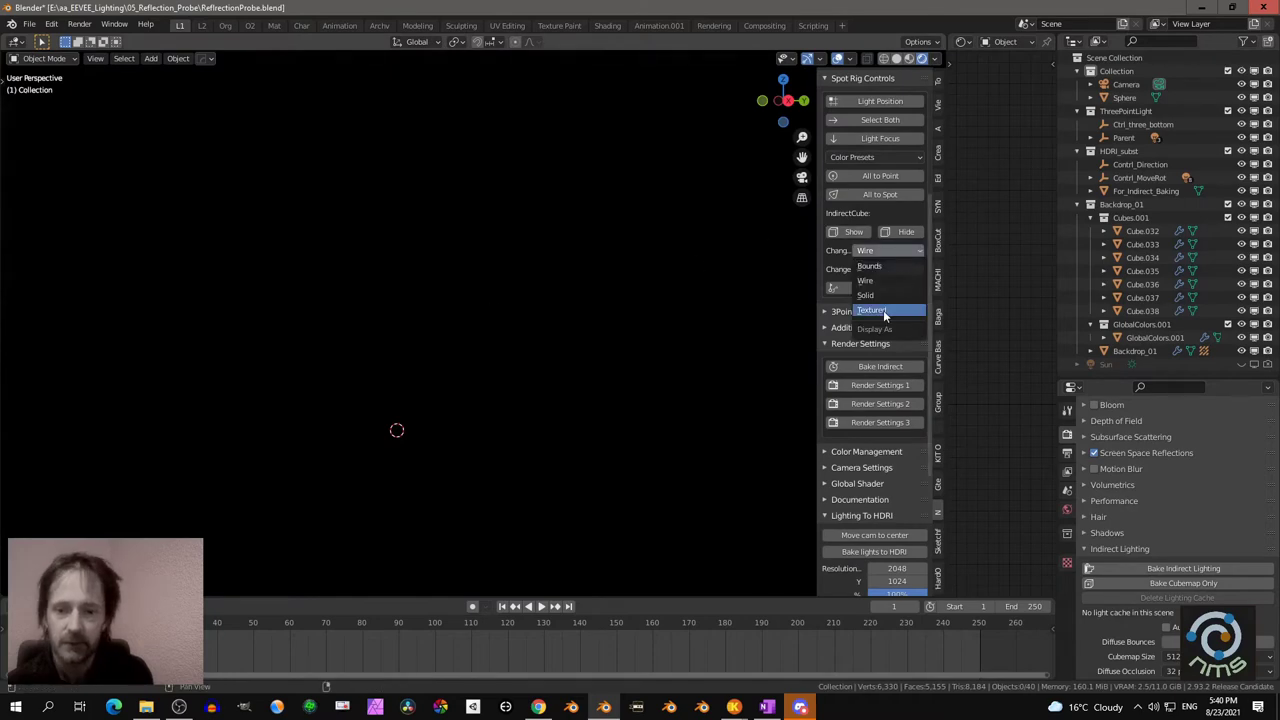
{"action": "left_click", "coordinate": [883, 310]}
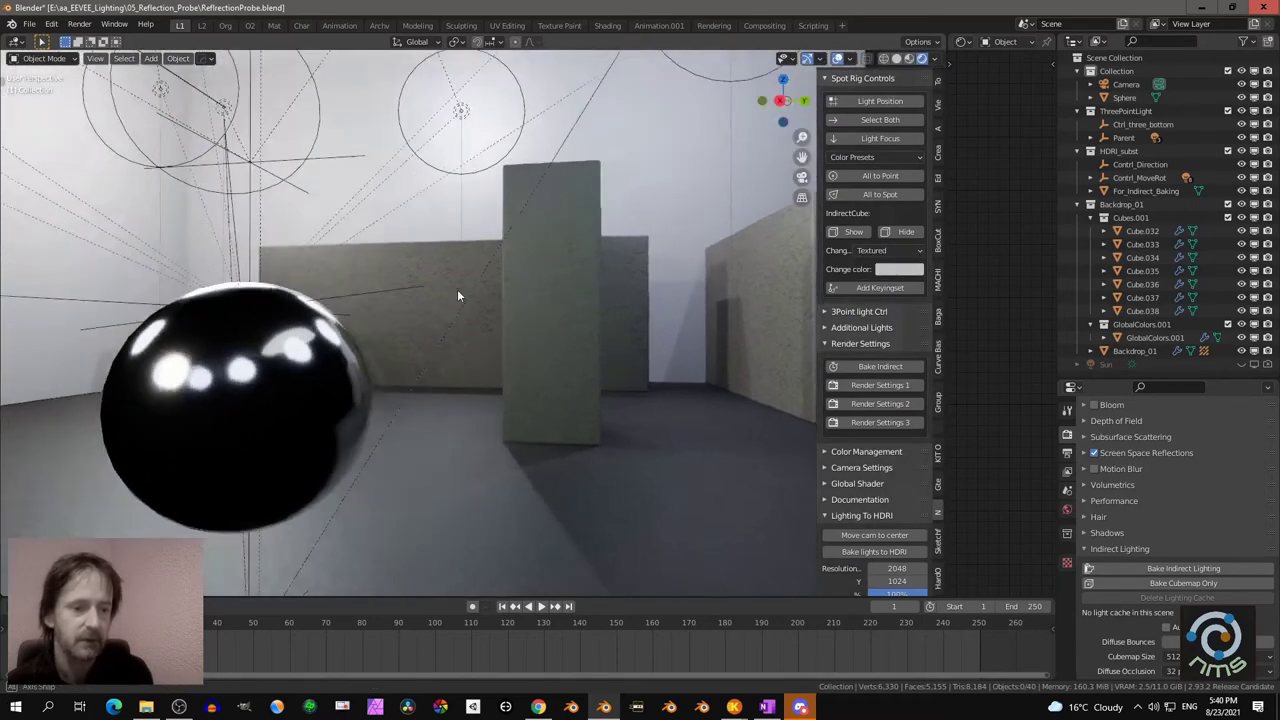
{"action": "middle_click_drag", "start_coordinate": [457, 295], "coordinate": [499, 165]}
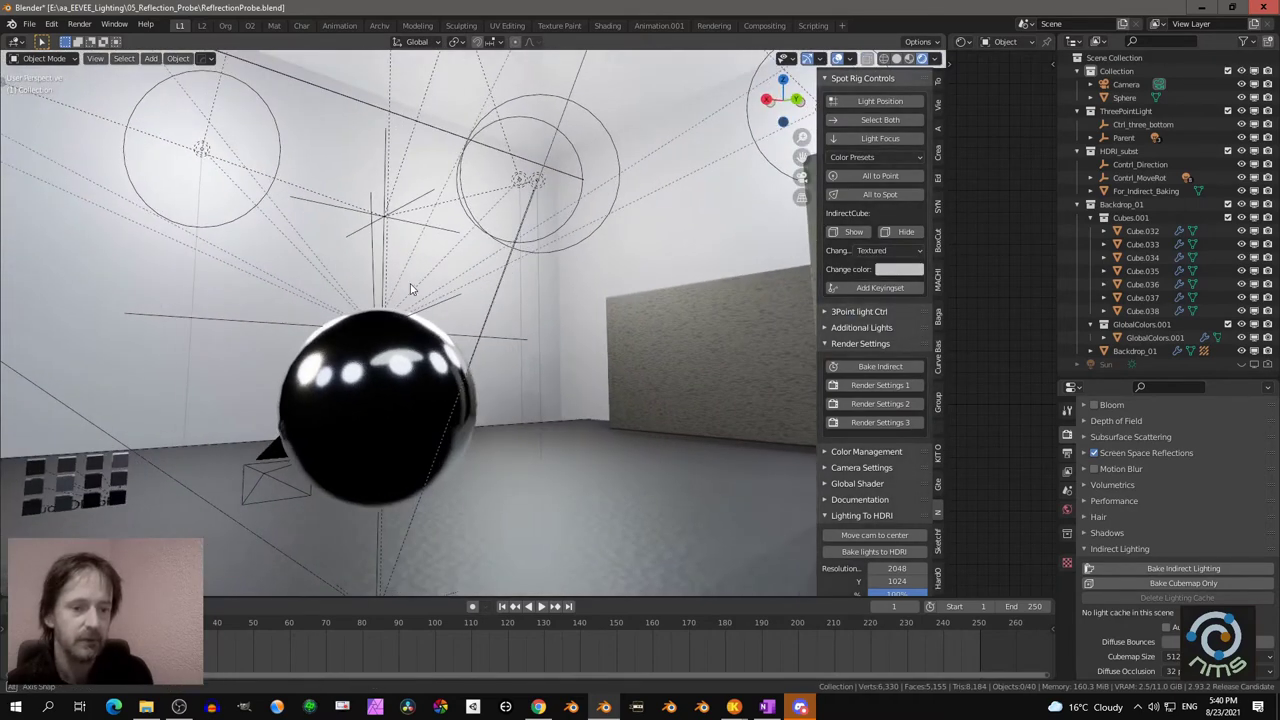
{"action": "middle_click_drag", "start_coordinate": [390, 322], "coordinate": [557, 350]}
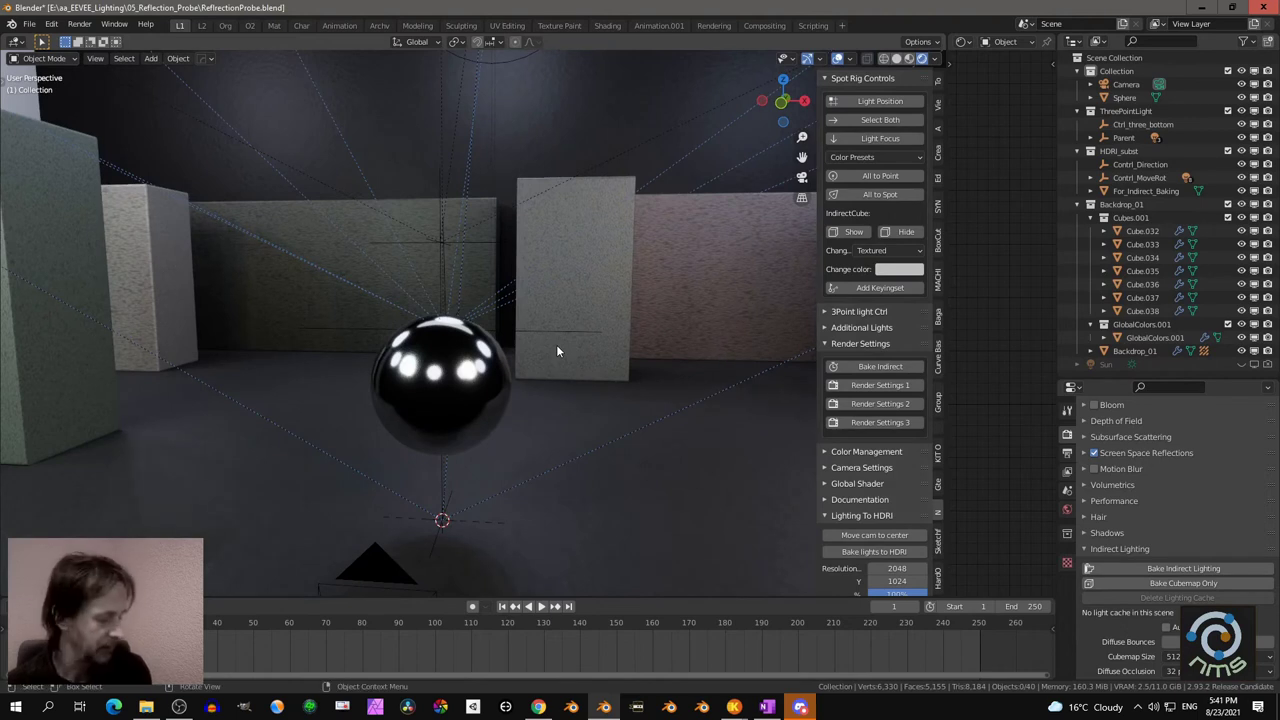
{"action": "key", "text": "shift+a"}
{"action": "mouse_move", "coordinate": [557, 346]}
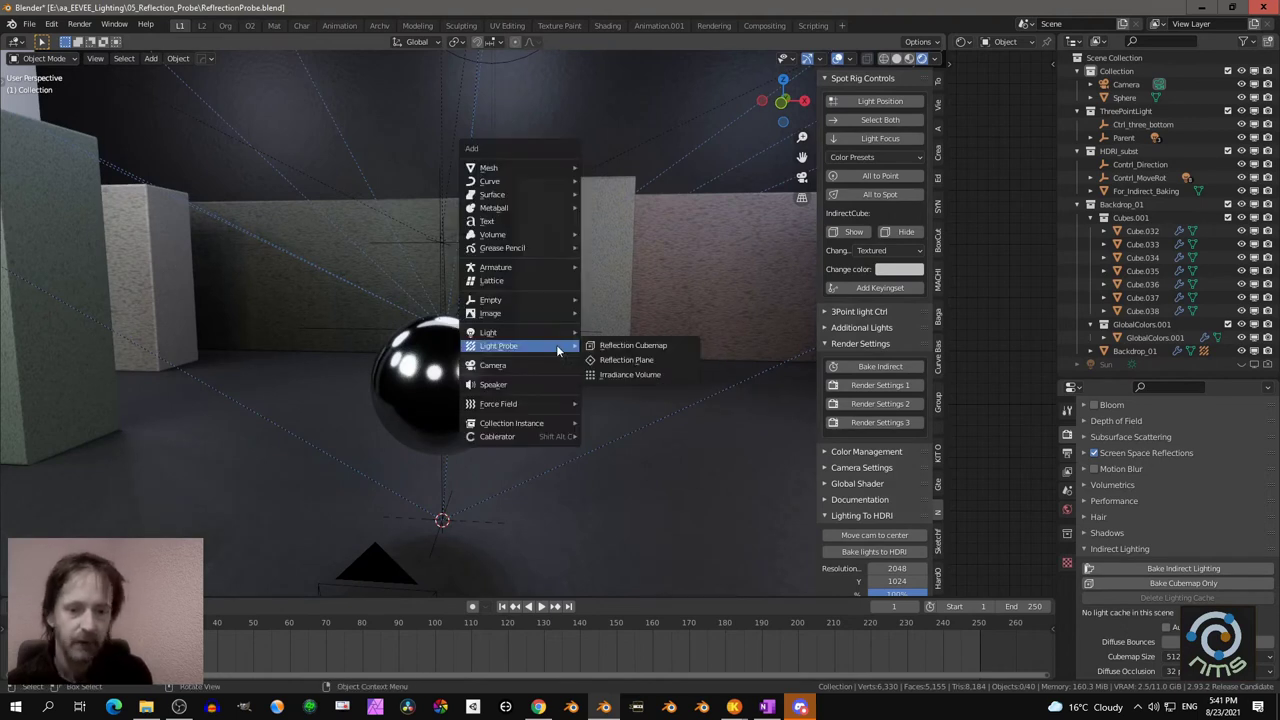
{"action": "left_click", "coordinate": [625, 345]}
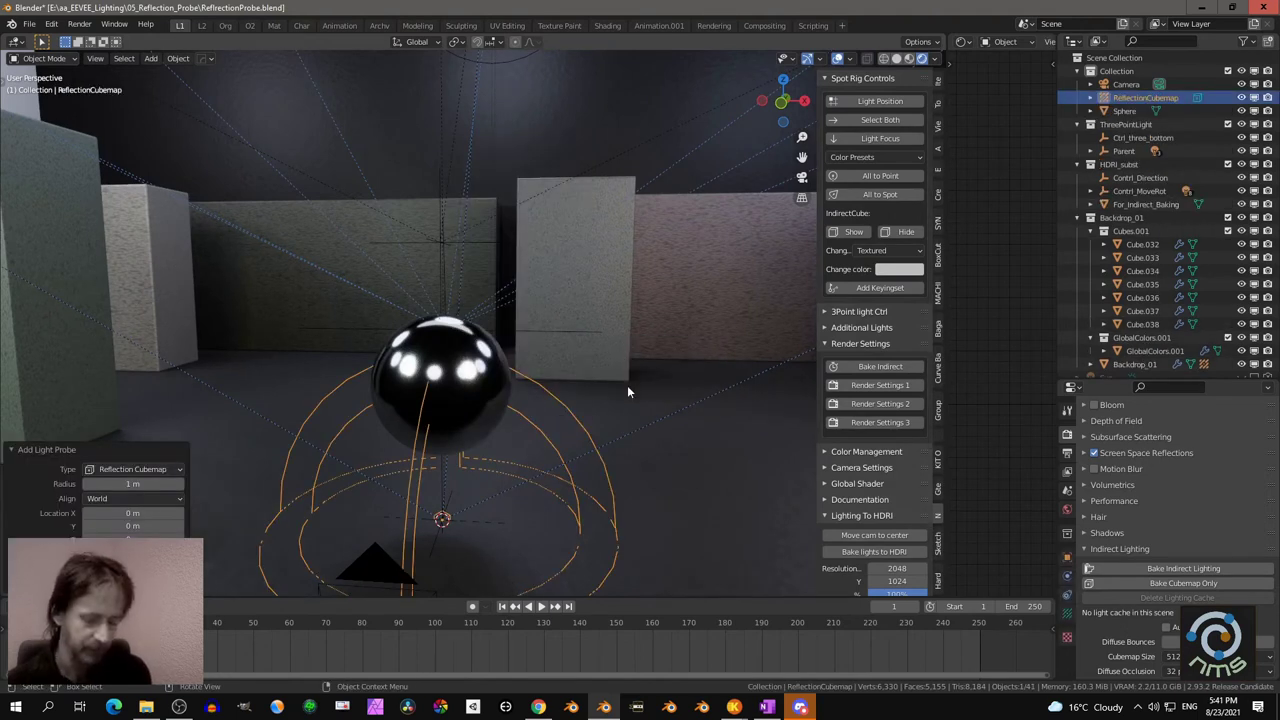
{"action": "key", "text": "x"}
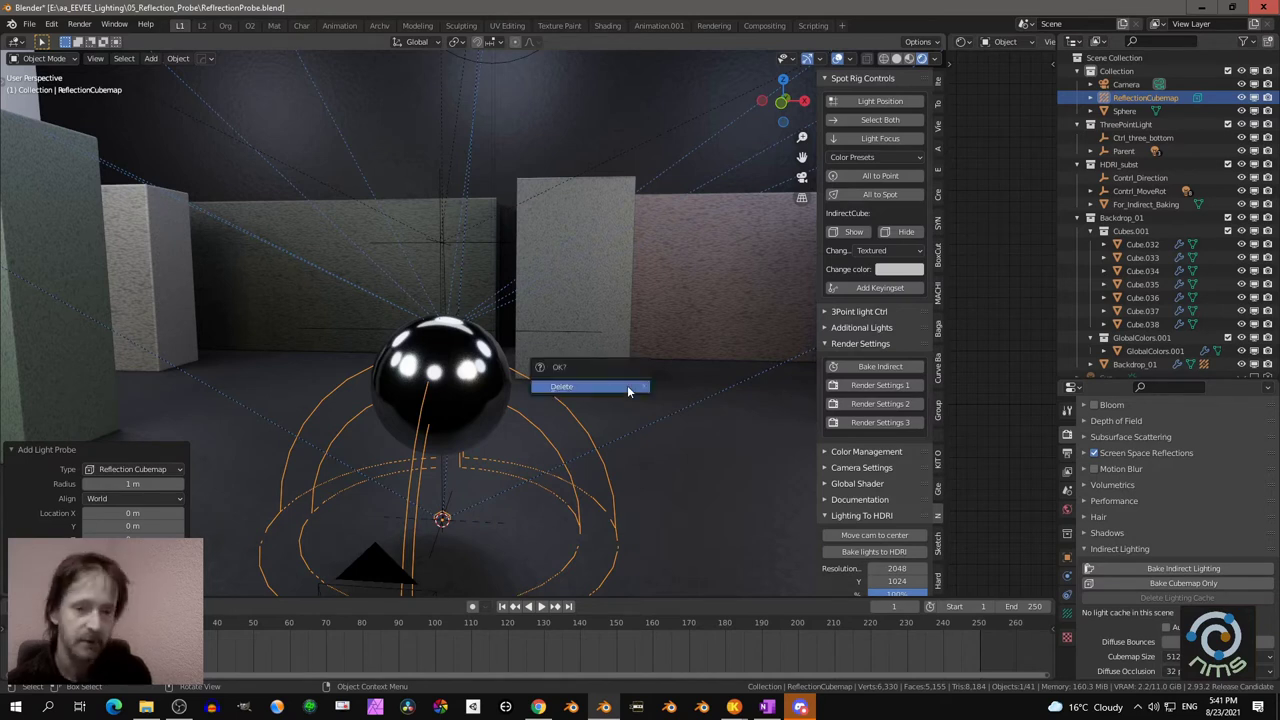
{"action": "left_click", "coordinate": [622, 386]}
Select the chrome sphere and snap the 3D cursor to its centre.
{"action": "left_click", "coordinate": [476, 386]}
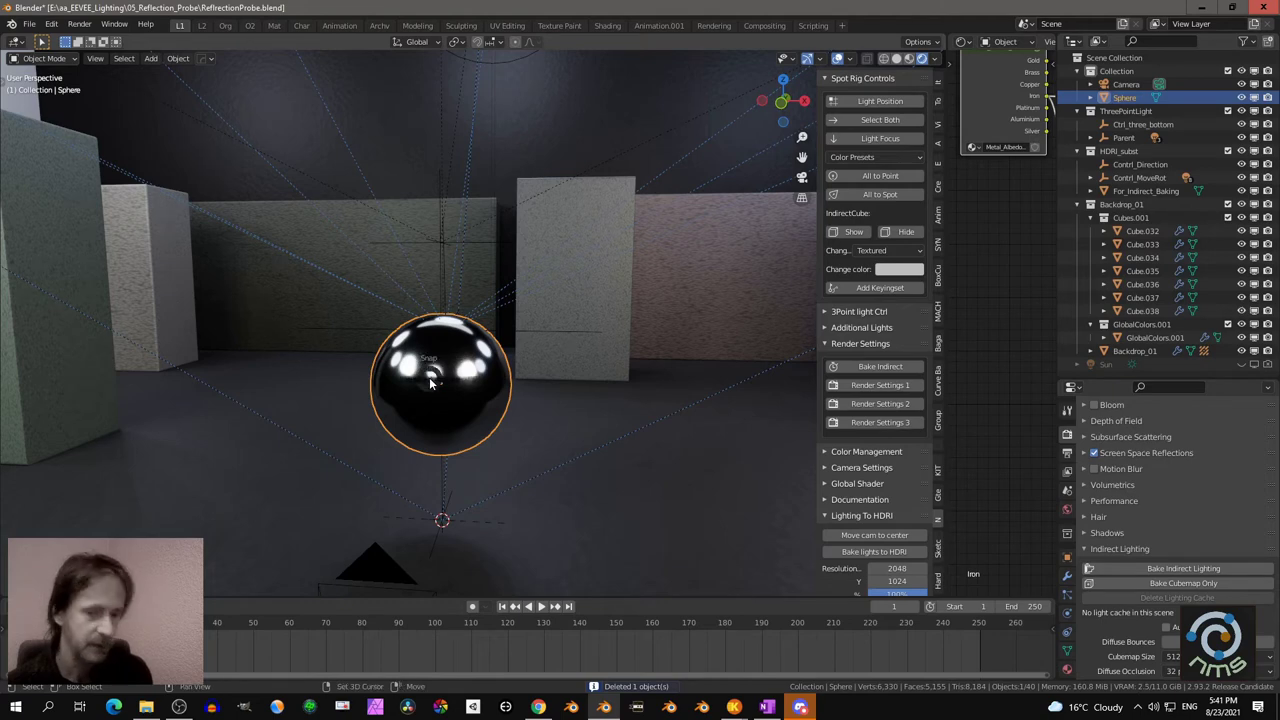
{"action": "key", "text": "shift+s"}
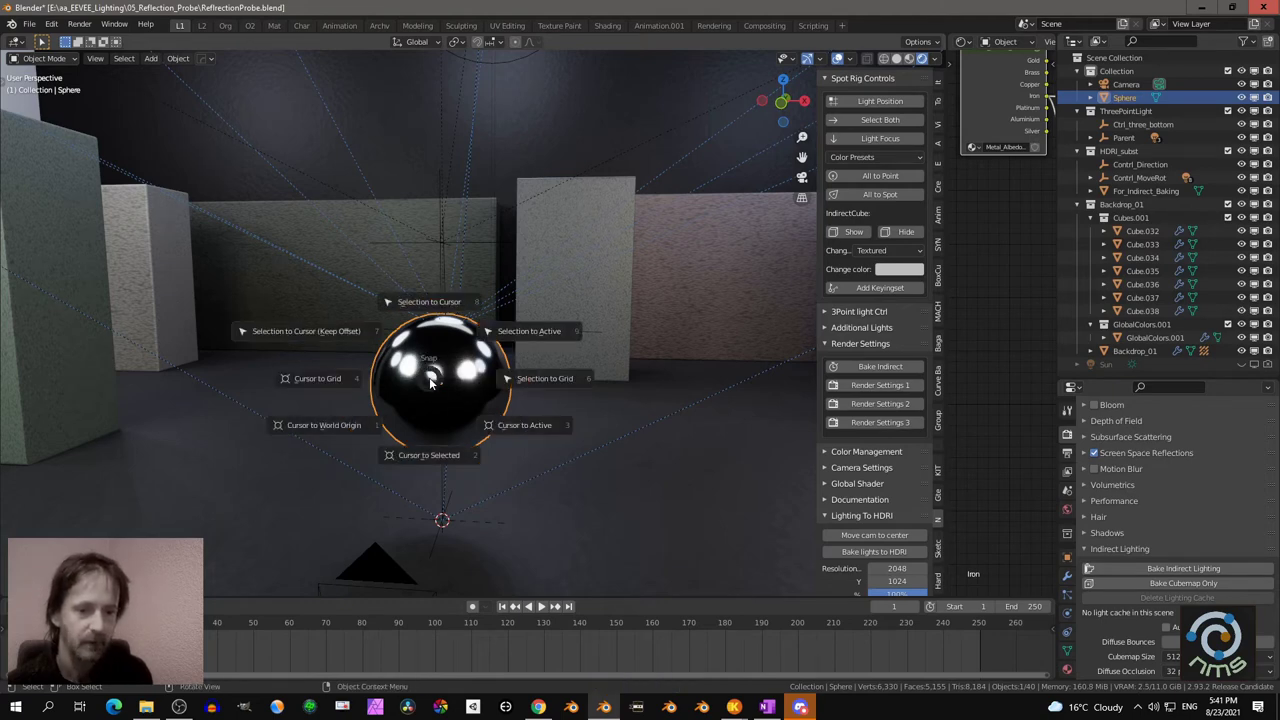
{"action": "left_click", "coordinate": [431, 457]}
Add a Reflection Cubemap light probe at the sphere's centre and scale it to 0.513 so it closely surrounds the sphere.
{"action": "middle_click_drag", "start_coordinate": [566, 374], "coordinate": [471, 389]}
{"action": "key", "text": "shift+a"}
{"action": "mouse_move", "coordinate": [521, 363]}
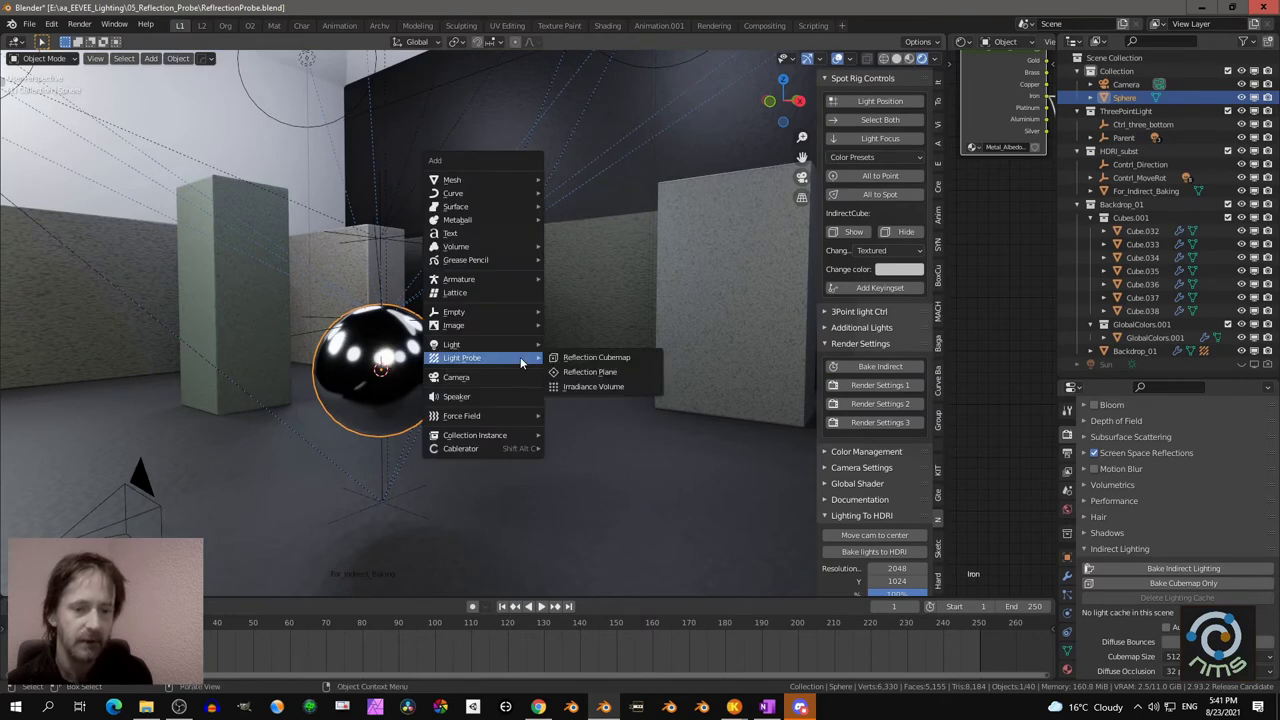
{"action": "left_click", "coordinate": [582, 358]}
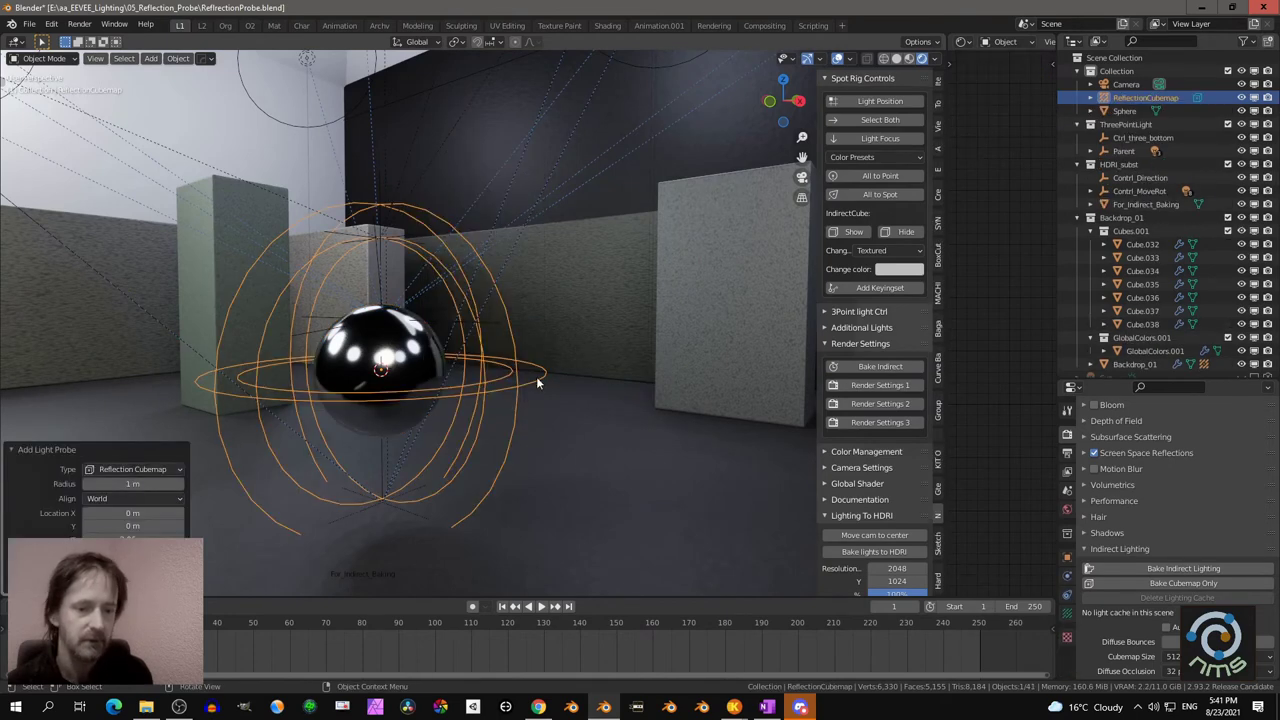
{"action": "middle_click_drag", "start_coordinate": [536, 376], "coordinate": [631, 453]}
{"action": "key", "text": "s"}
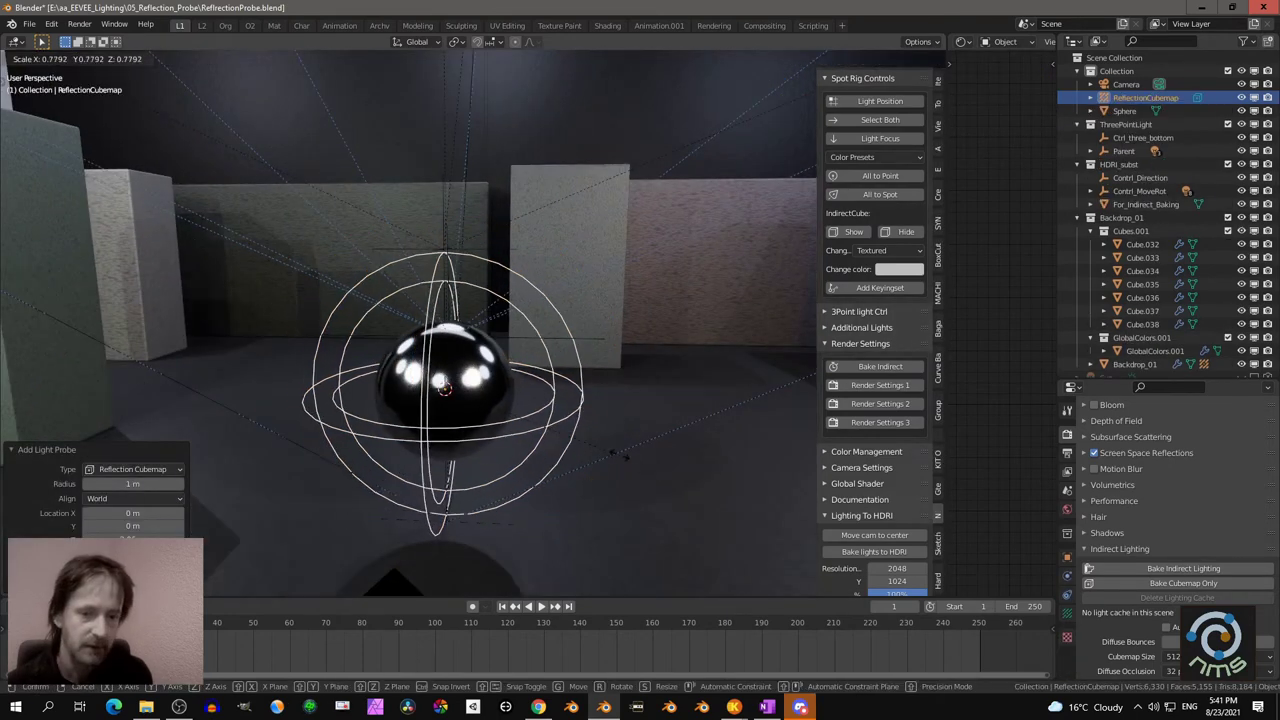
{"action": "left_click", "coordinate": [563, 425]}
{"action": "middle_click_drag", "start_coordinate": [563, 425], "coordinate": [585, 416]}
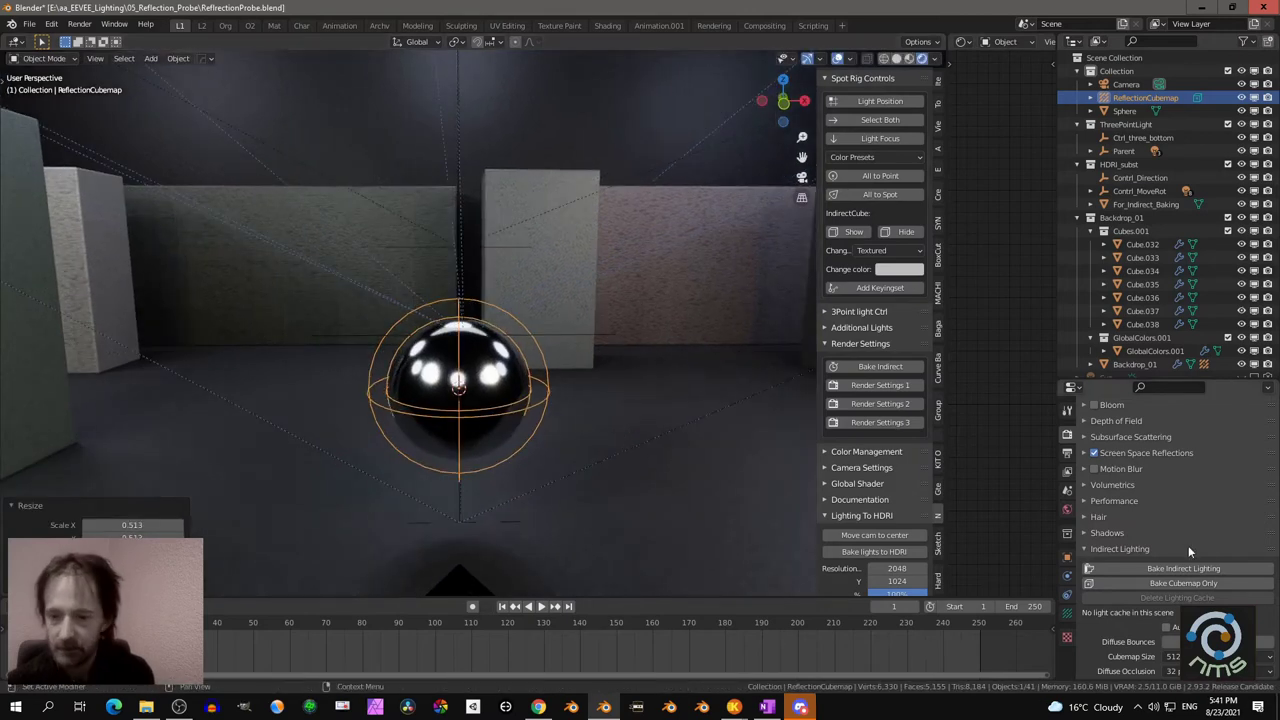
Show the reflection cubemap's clipping range in the viewport and set its Clipping Start to 1.06 m.
{"action": "left_click", "coordinate": [1066, 614]}
{"action": "left_click", "coordinate": [1160, 653]}
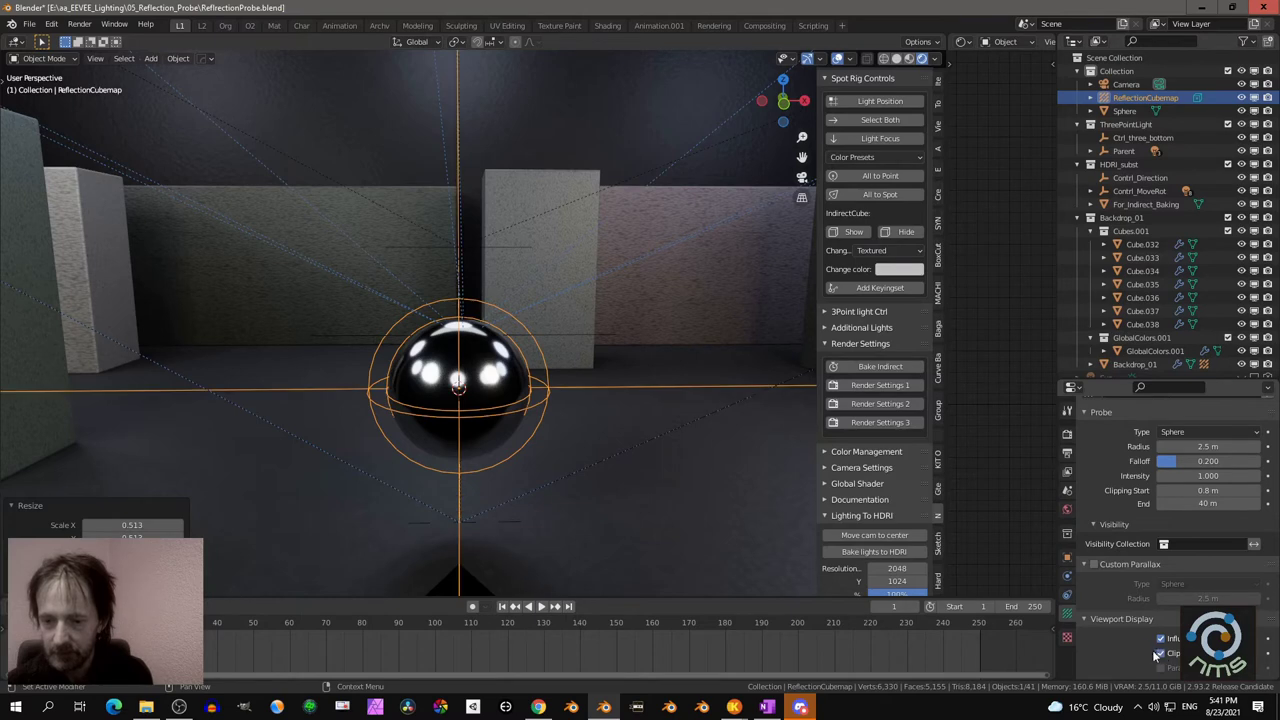
{"action": "scroll", "coordinate": [633, 467], "scroll_direction": "down", "scroll_amount": 6}
{"action": "middle_click_drag", "start_coordinate": [633, 467], "coordinate": [620, 491]}
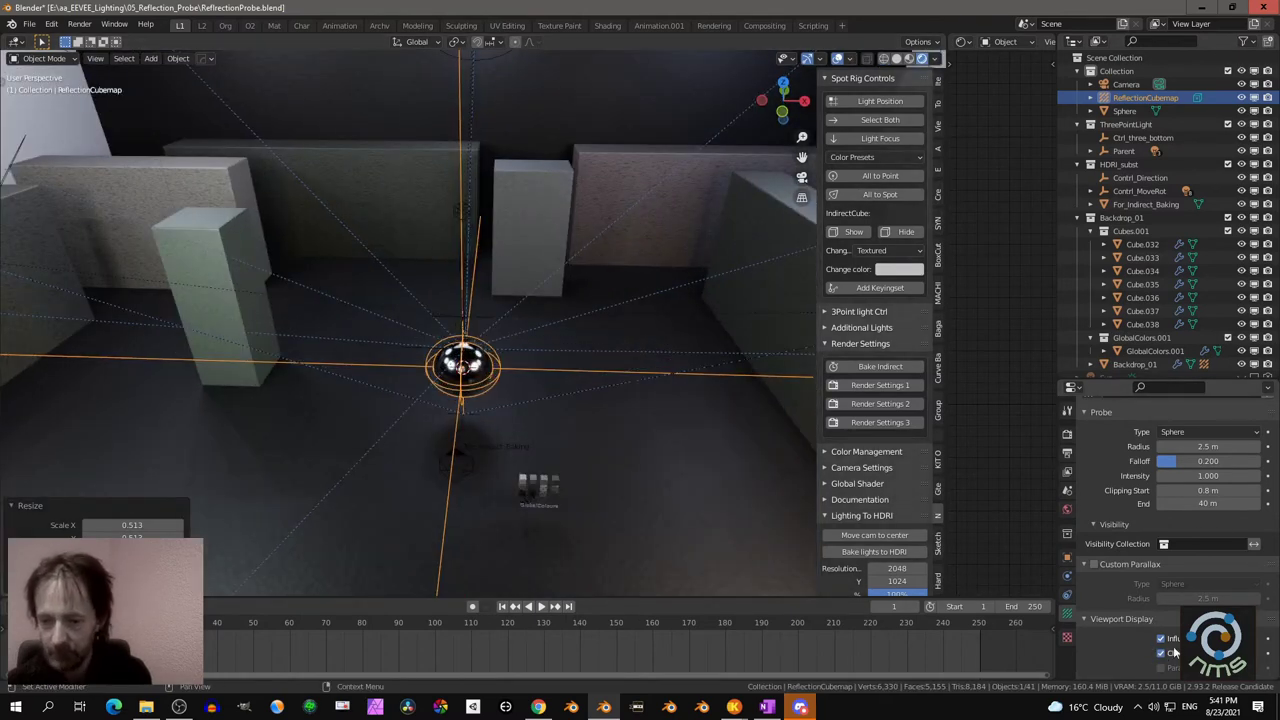
{"action": "scroll", "coordinate": [762, 405], "scroll_direction": "up", "scroll_amount": 2}
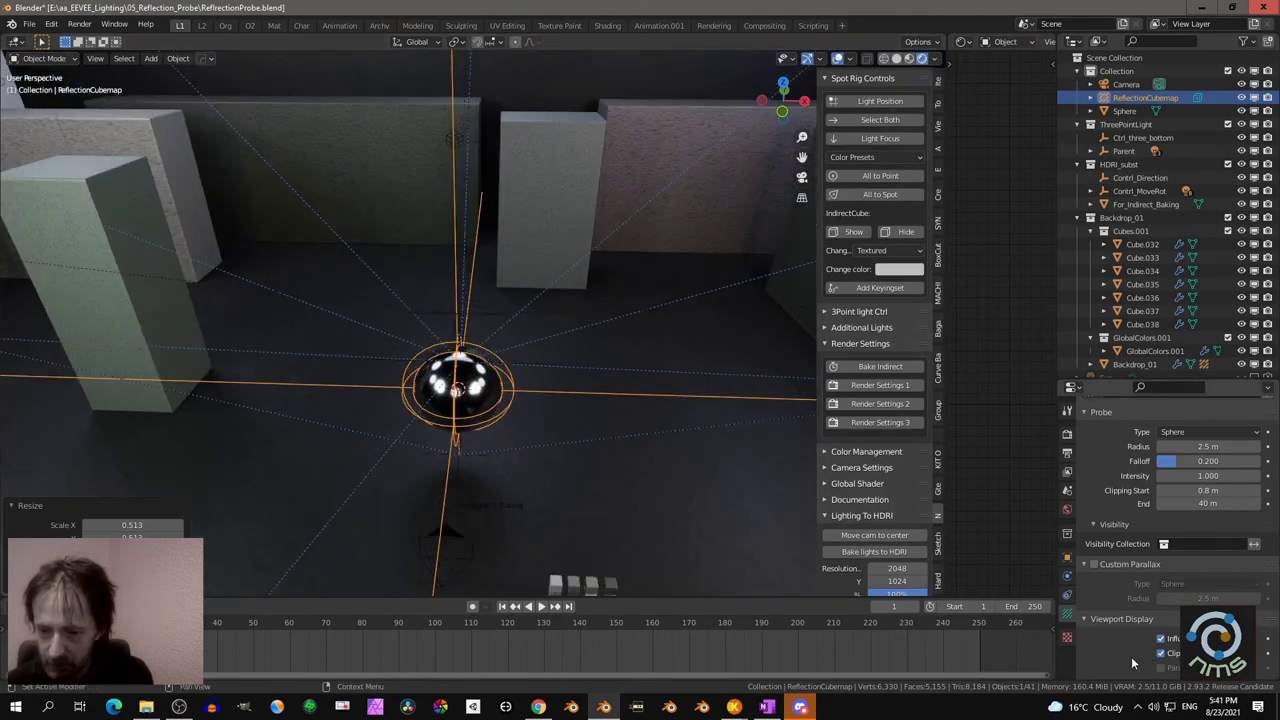
{"action": "mouse_move", "coordinate": [1203, 492]}
{"action": "left_mouse_down"}
{"action": "mouse_move", "coordinate": [1225, 492]}
{"action": "mouse_move", "coordinate": [1208, 491]}
{"action": "left_mouse_up"}
View the whole scene in Material Preview shading and set the reflection cubemap's clipping End to 28.3 m.
{"action": "key", "text": "Home"}
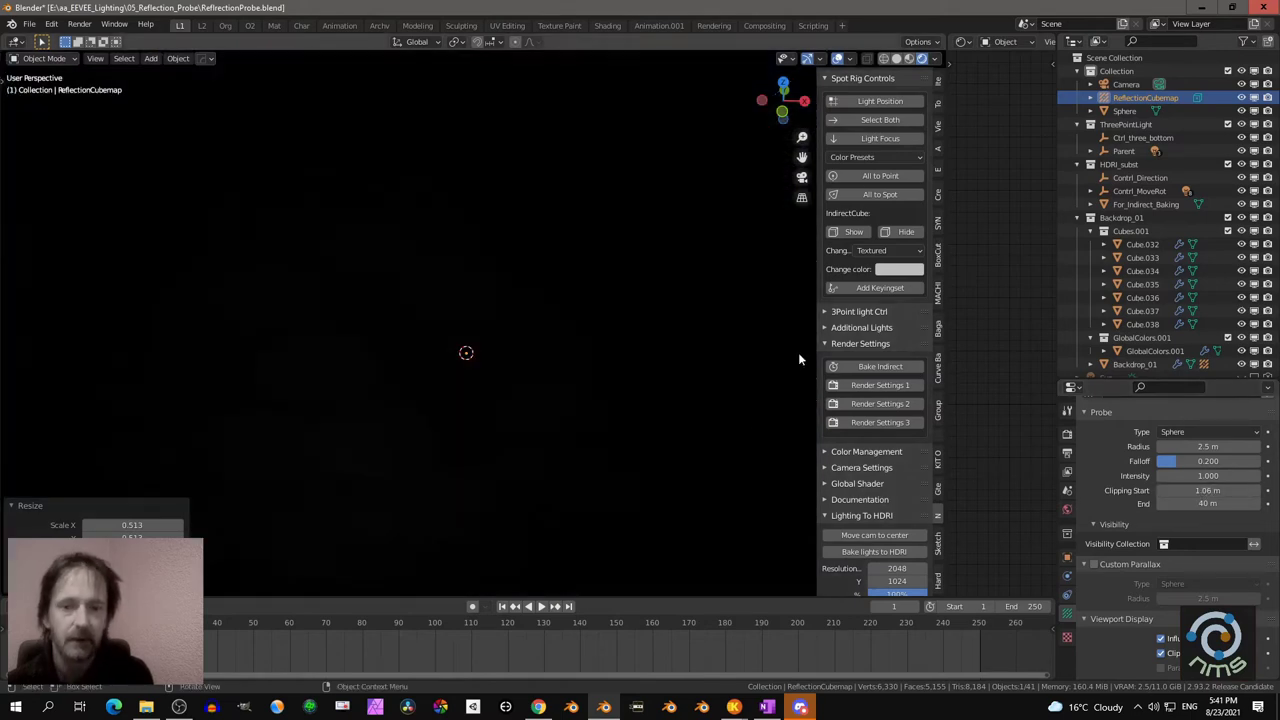
{"action": "left_click", "coordinate": [913, 59]}
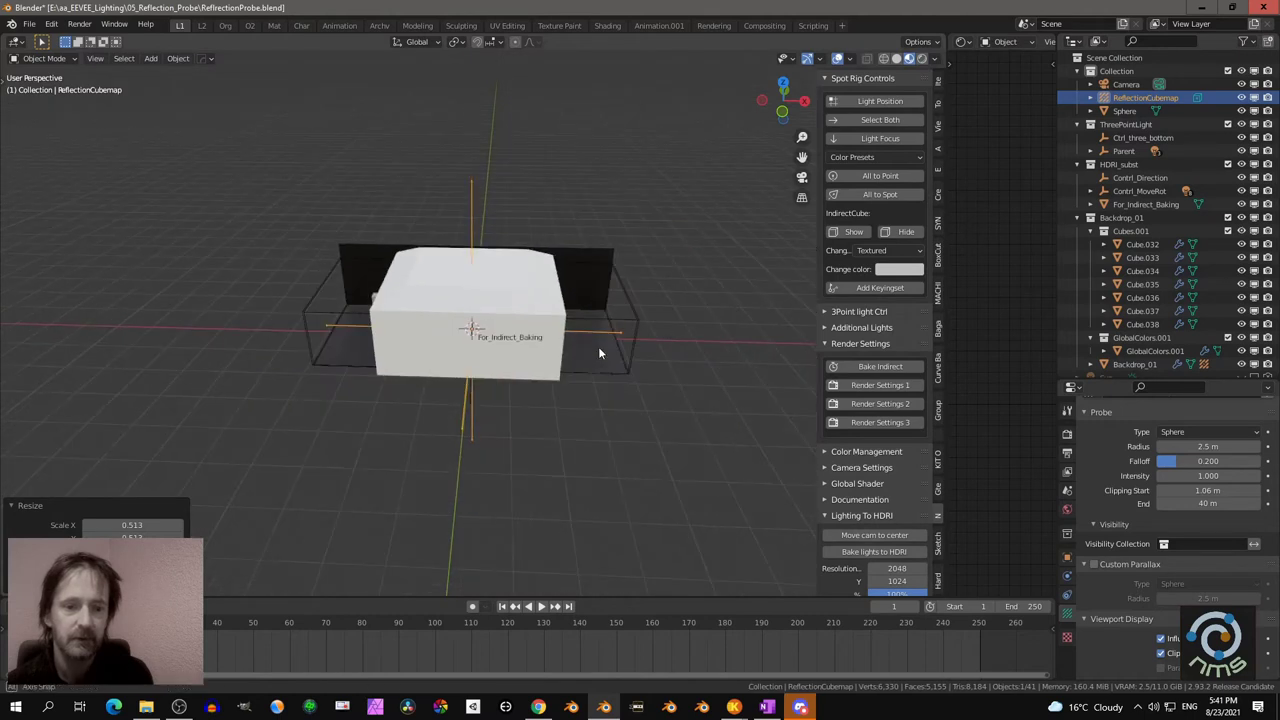
{"action": "middle_click_drag", "start_coordinate": [600, 349], "coordinate": [640, 316]}
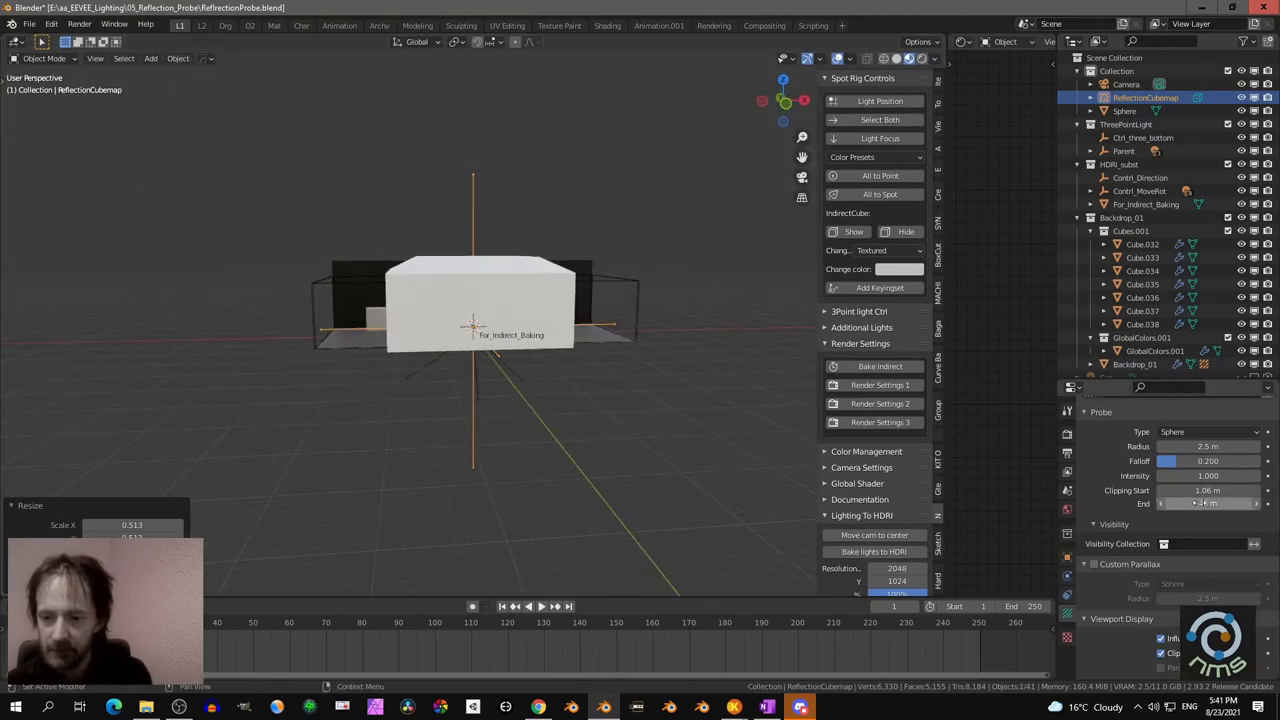
{"action": "left_click_drag", "start_coordinate": [1204, 503], "coordinate": [1150, 503]}
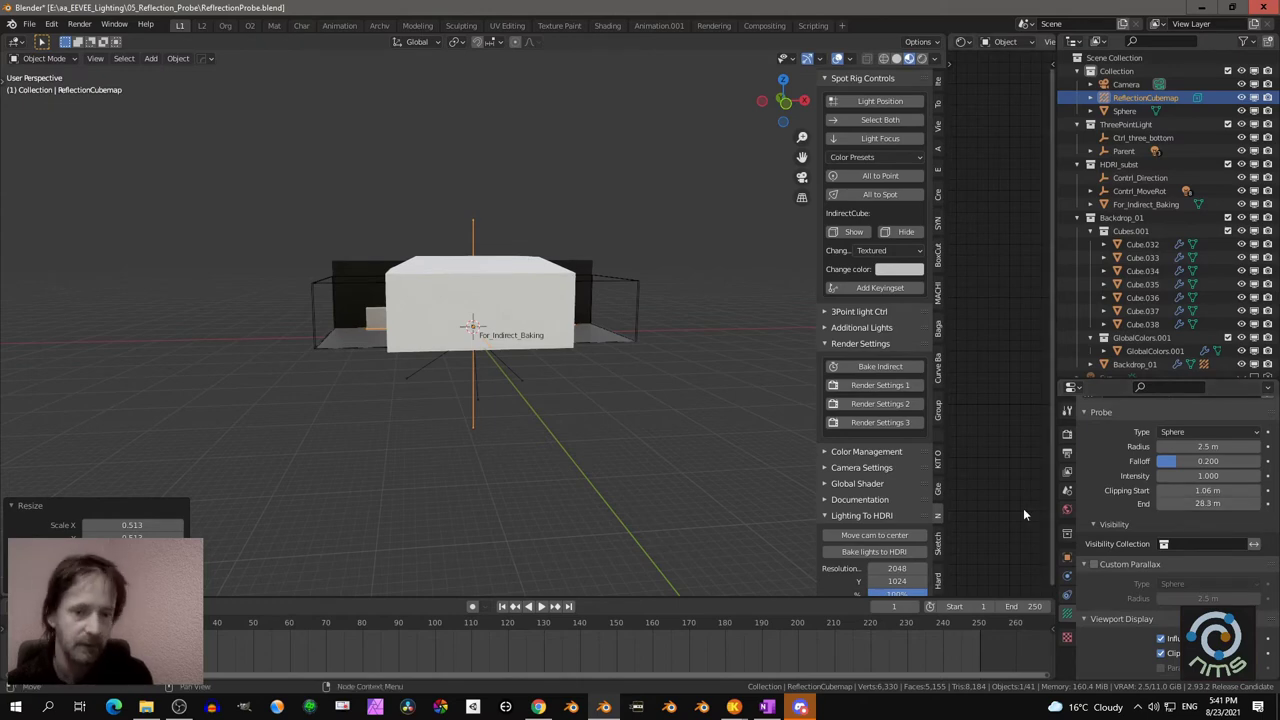
Return the viewport to Rendered shading and bake the indirect lighting.
{"action": "scroll", "coordinate": [870, 450], "scroll_direction": "up", "scroll_amount": 3}
{"action": "scroll", "coordinate": [653, 387], "scroll_direction": "up", "scroll_amount": 8}
{"action": "middle_click_drag", "start_coordinate": [538, 385], "coordinate": [367, 344]}
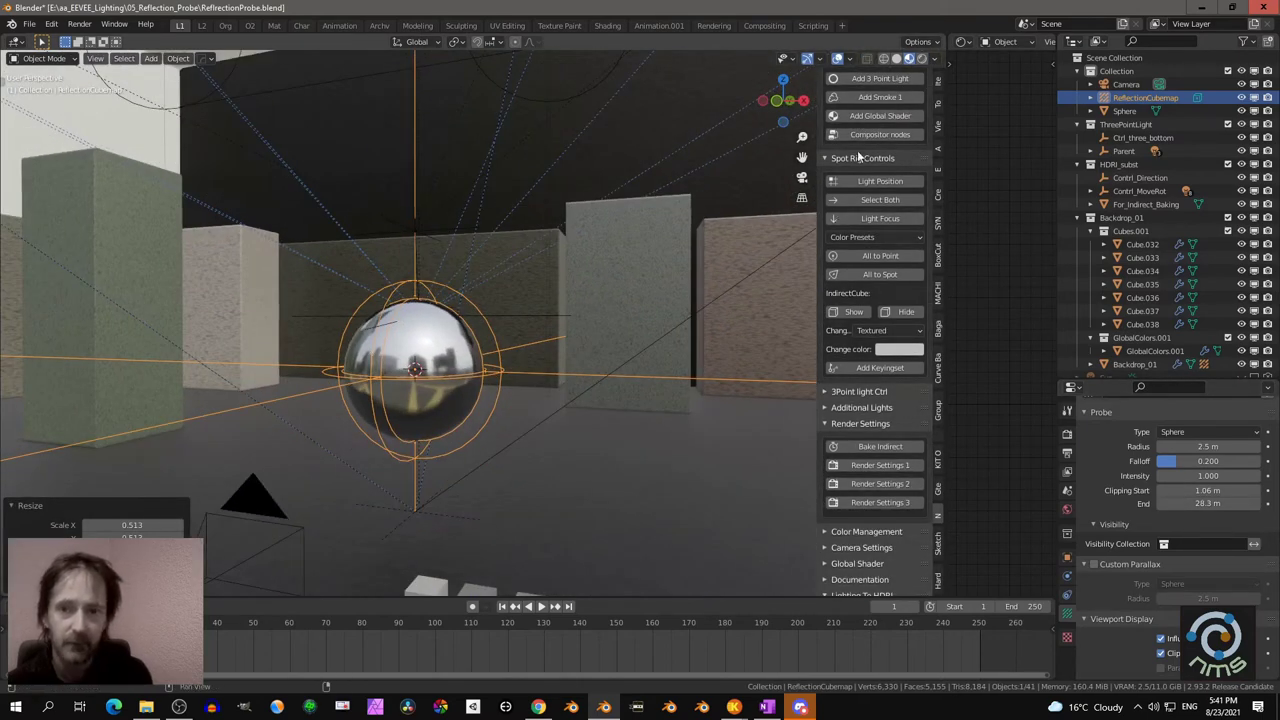
{"action": "left_click", "coordinate": [921, 58]}
{"action": "scroll", "coordinate": [608, 357], "scroll_direction": "up", "scroll_amount": 1}
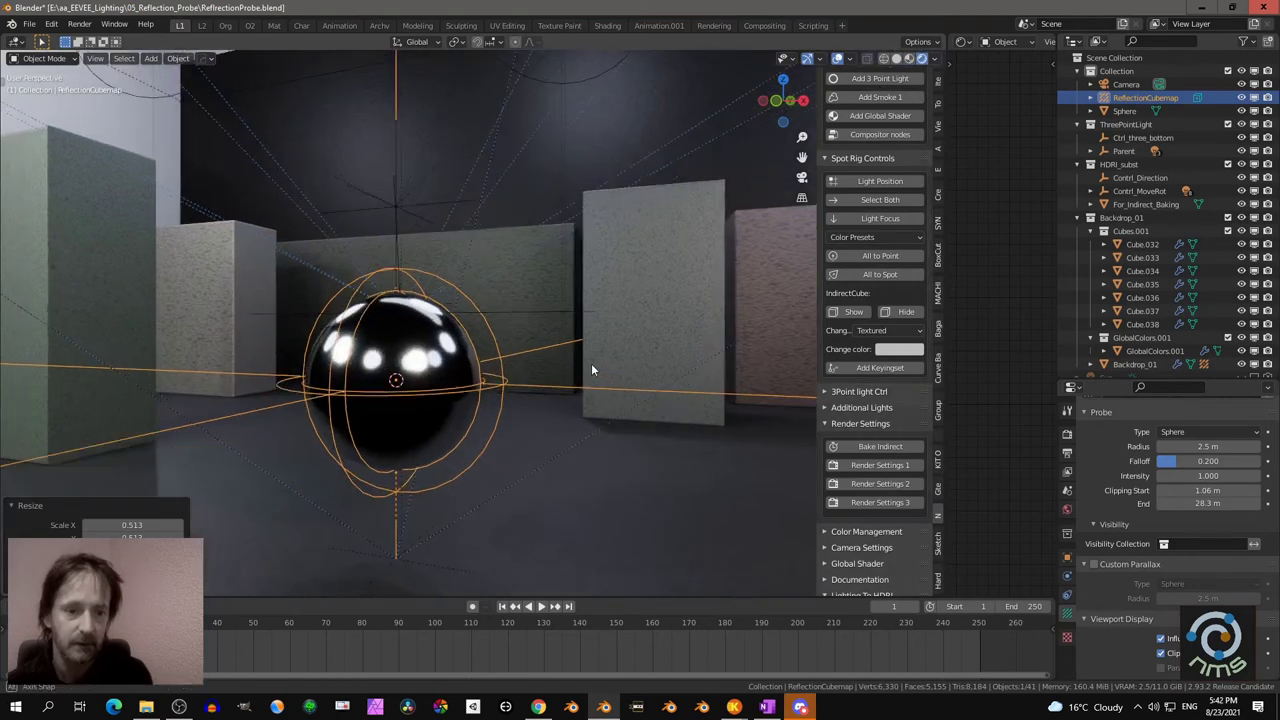
{"action": "middle_click_drag", "start_coordinate": [591, 363], "coordinate": [582, 366]}
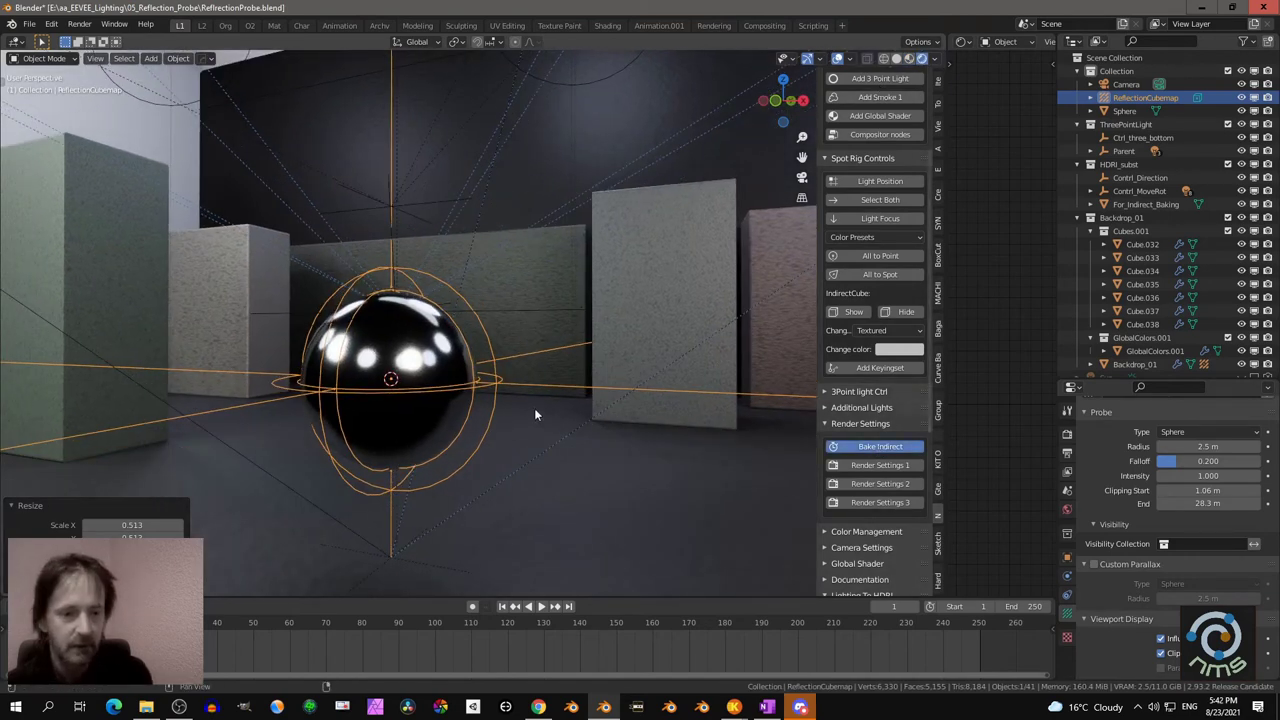
Try moving the GlobalColours swatches in front of the sphere to check their reflection, and cancel the move.
{"action": "middle_click_drag", "start_coordinate": [557, 410], "coordinate": [784, 582]}
{"action": "left_click", "coordinate": [780, 590]}
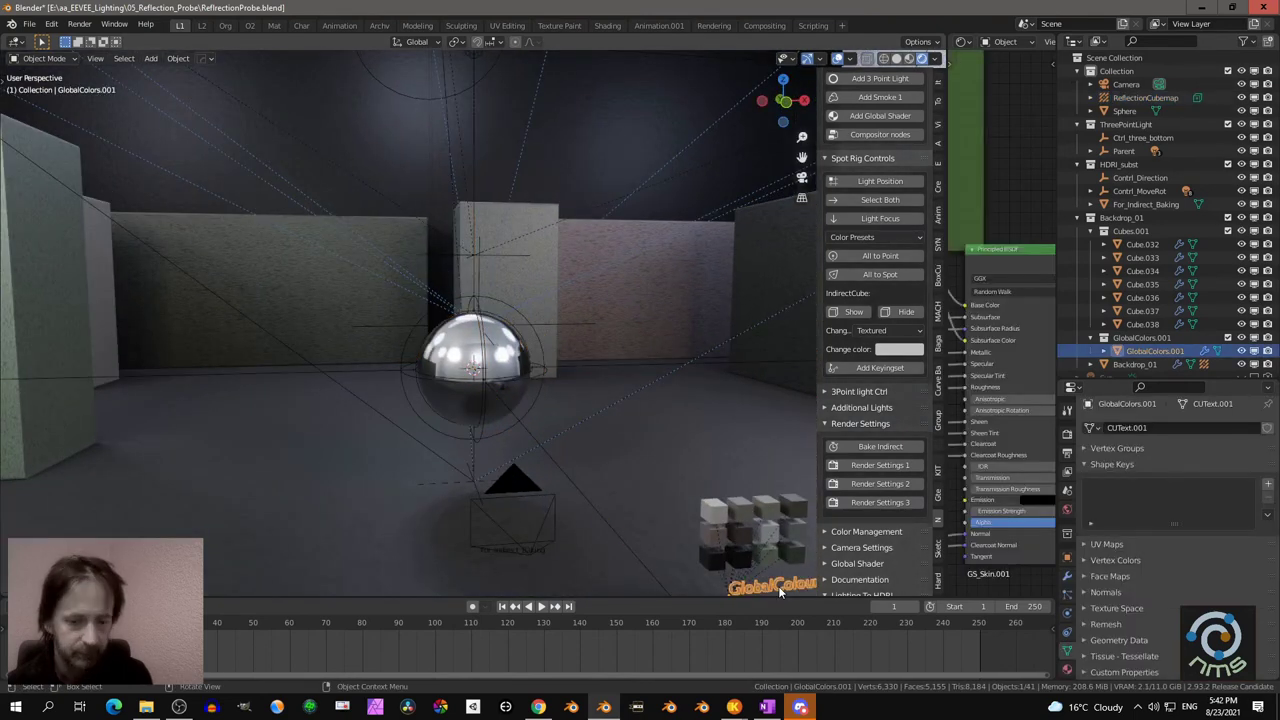
{"action": "key", "text": "g"}
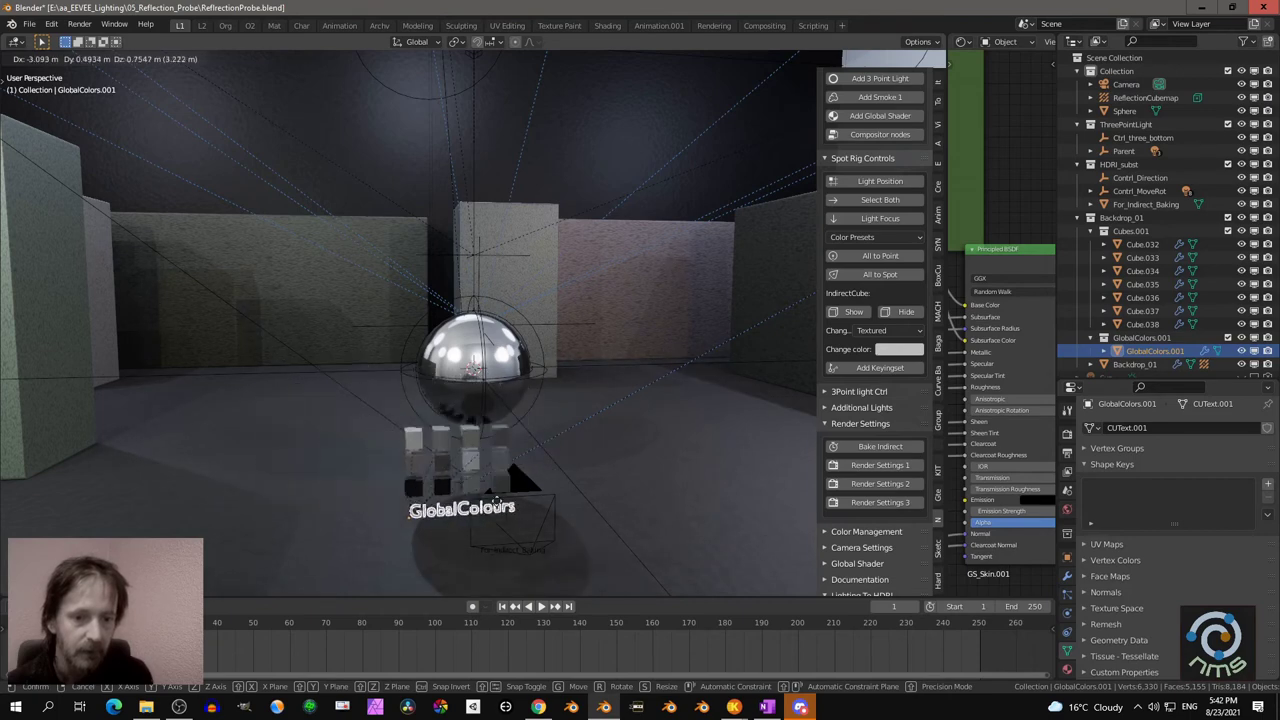
{"action": "right_click", "coordinate": [658, 434]}
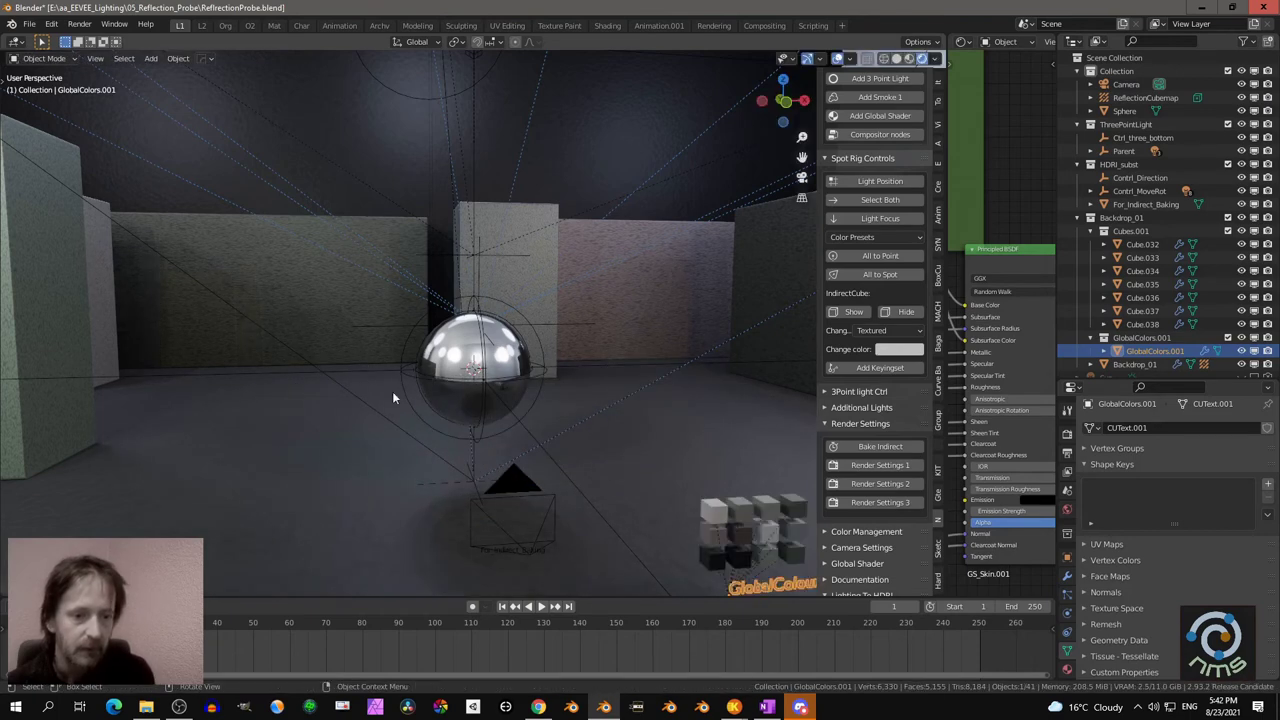
Try moving the tall green block Cube.032 in the horizontal plane to check whether the sphere's reflection follows.
{"action": "left_click", "coordinate": [78, 311]}
{"action": "key", "text": "g"}
{"action": "key", "text": "shift+z"}
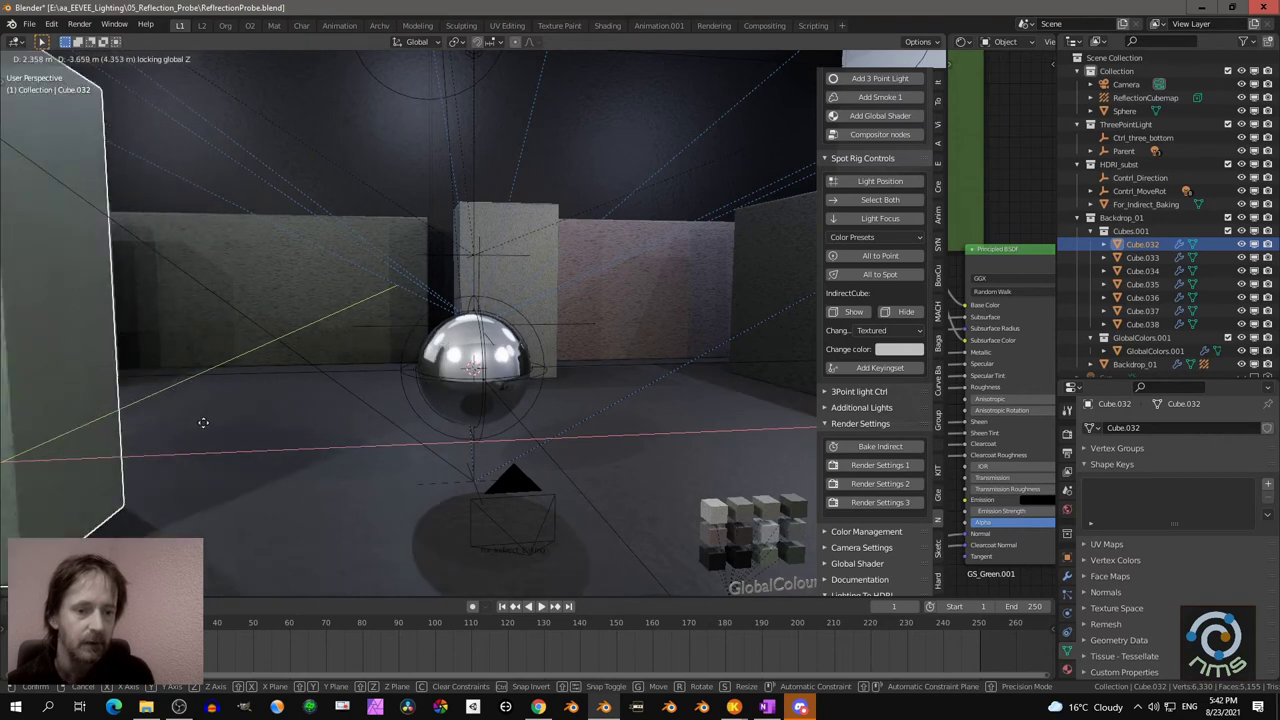
{"action": "left_click", "coordinate": [211, 430]}
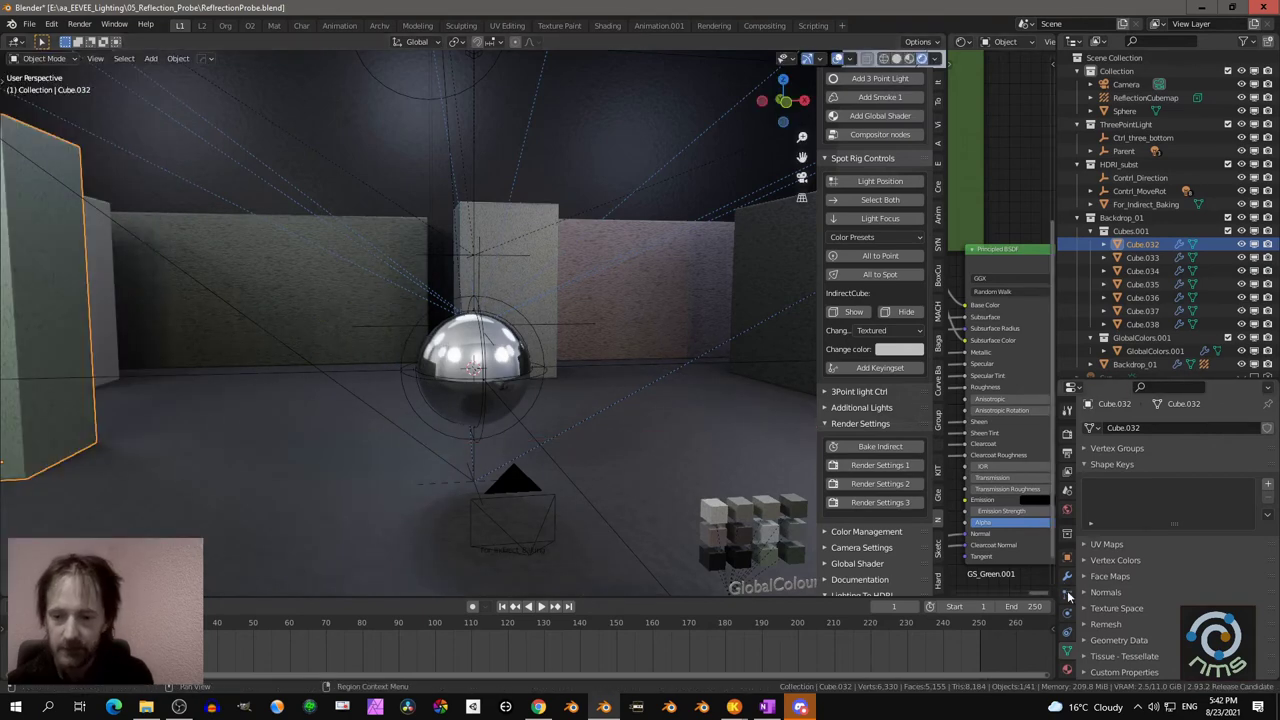
Try moving the sphere up out of the reflection cubemap's influence area, and cancel the move.
{"action": "scroll", "coordinate": [497, 383], "scroll_direction": "up", "scroll_amount": 3}
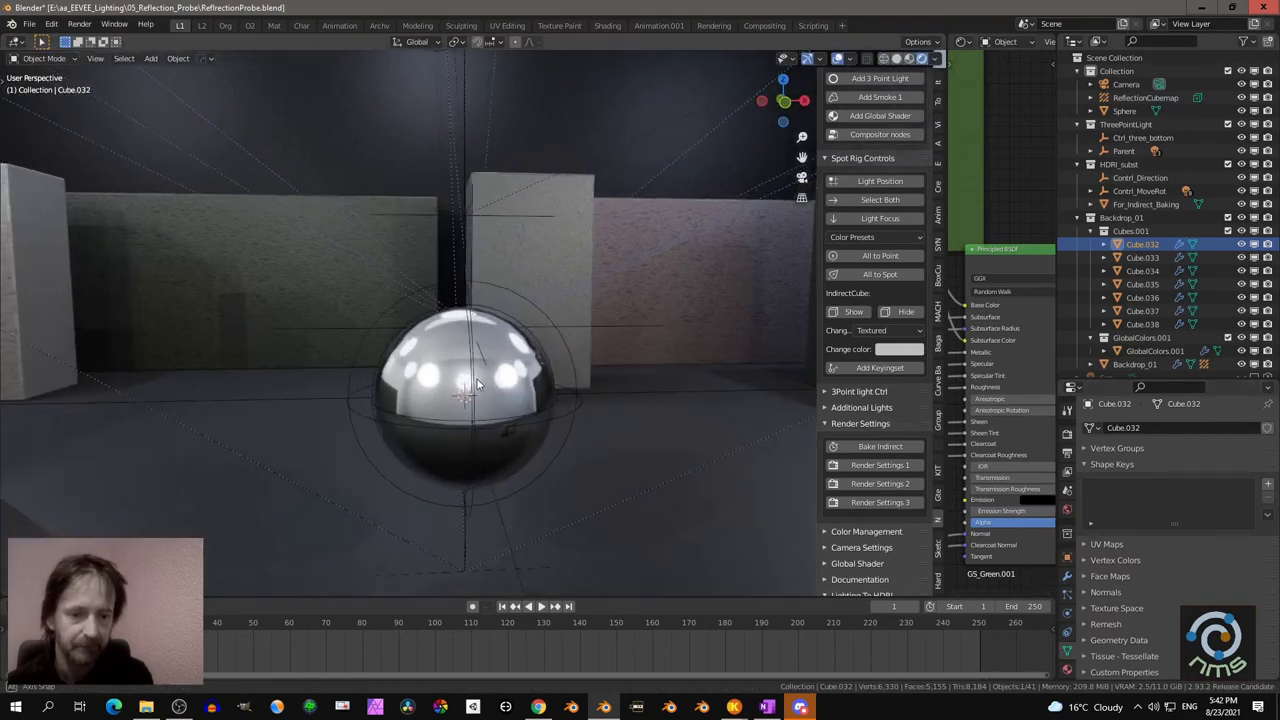
{"action": "middle_click_drag", "start_coordinate": [497, 383], "coordinate": [474, 383]}
{"action": "left_click", "coordinate": [479, 367]}
{"action": "scroll", "coordinate": [506, 398], "scroll_direction": "down", "scroll_amount": 3}
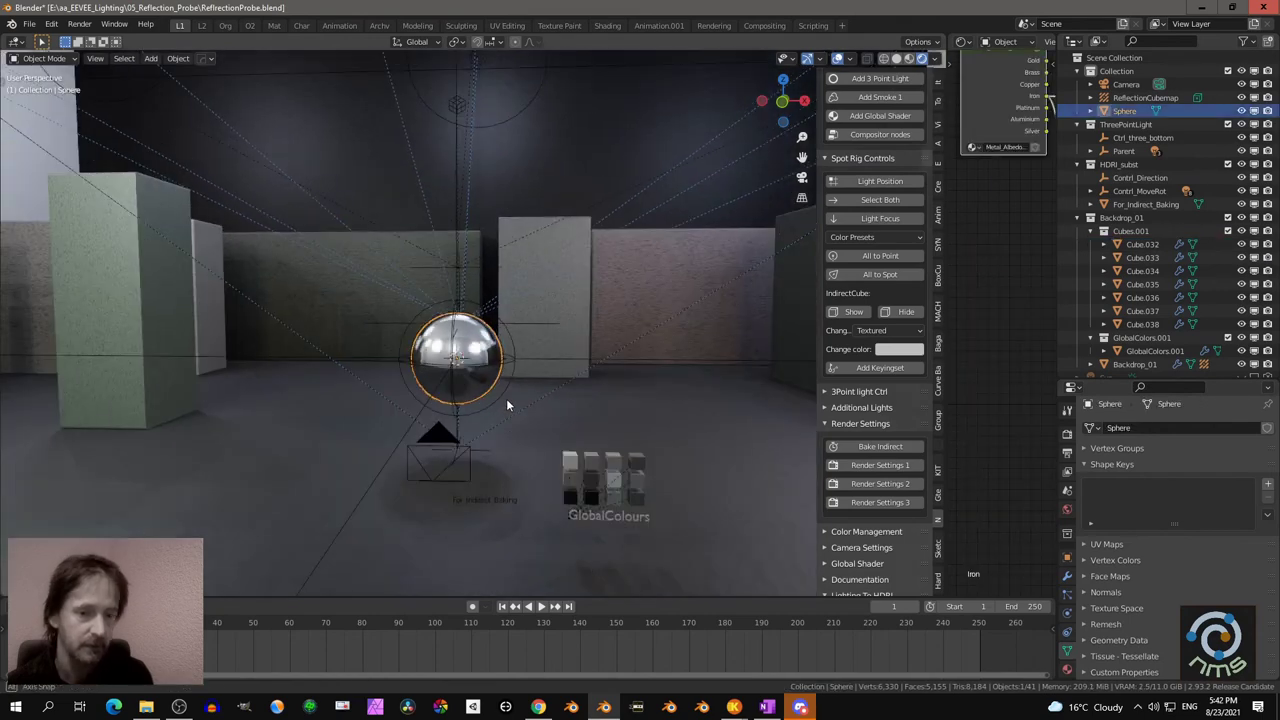
{"action": "key", "text": "g"}
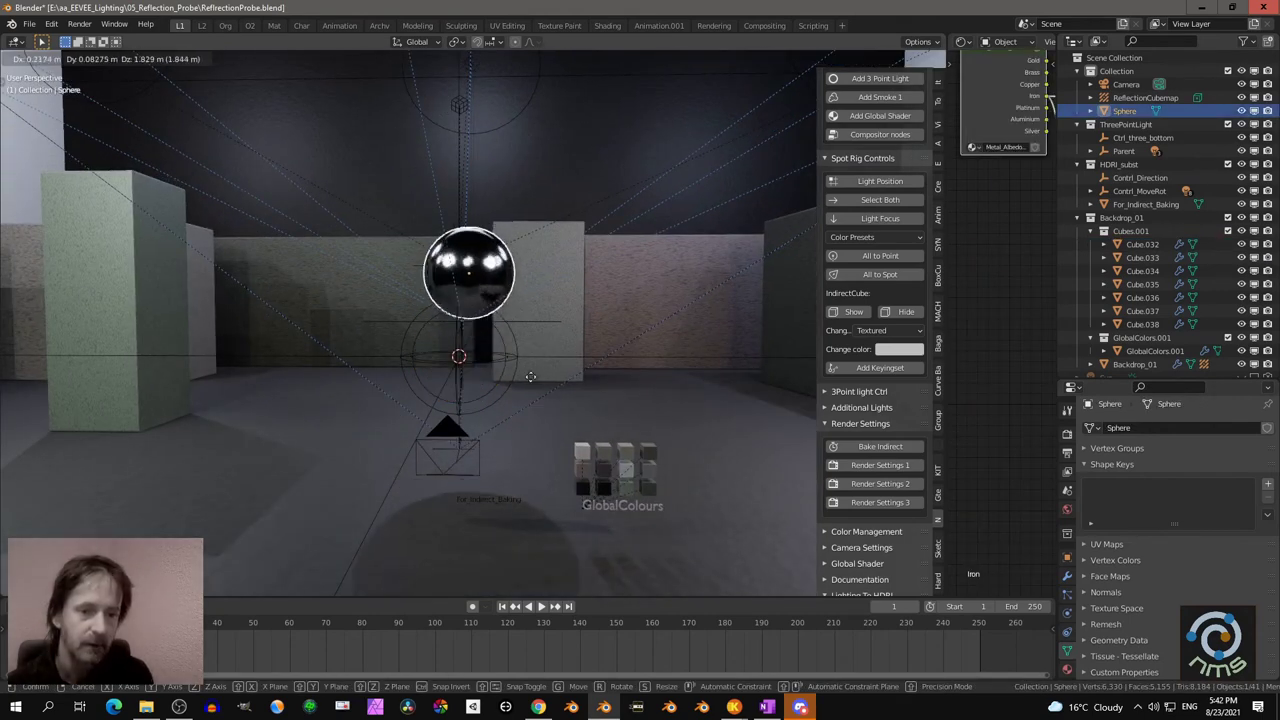
{"action": "right_click", "coordinate": [535, 435]}
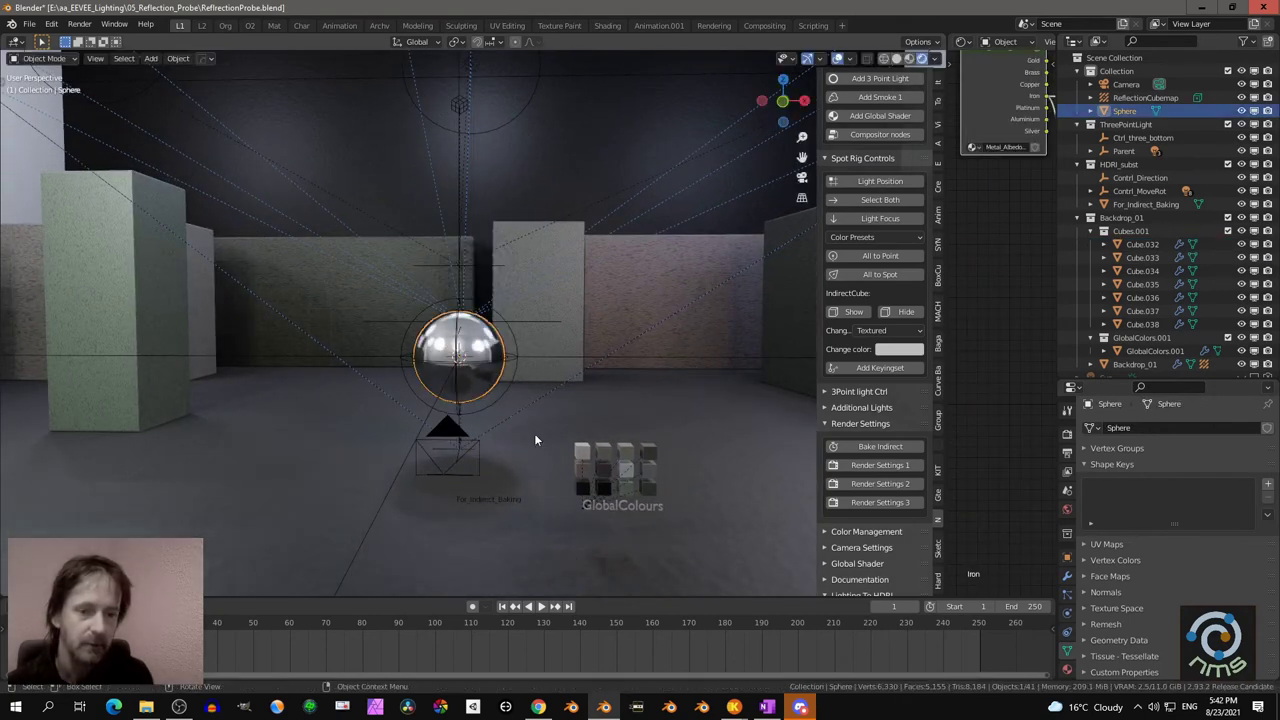
Try moving the sphere together with the reflection cubemap to see how the reflection changes away from the baked position.
{"action": "left_click", "coordinate": [515, 343], "text": "shift"}
{"action": "key", "text": "g"}
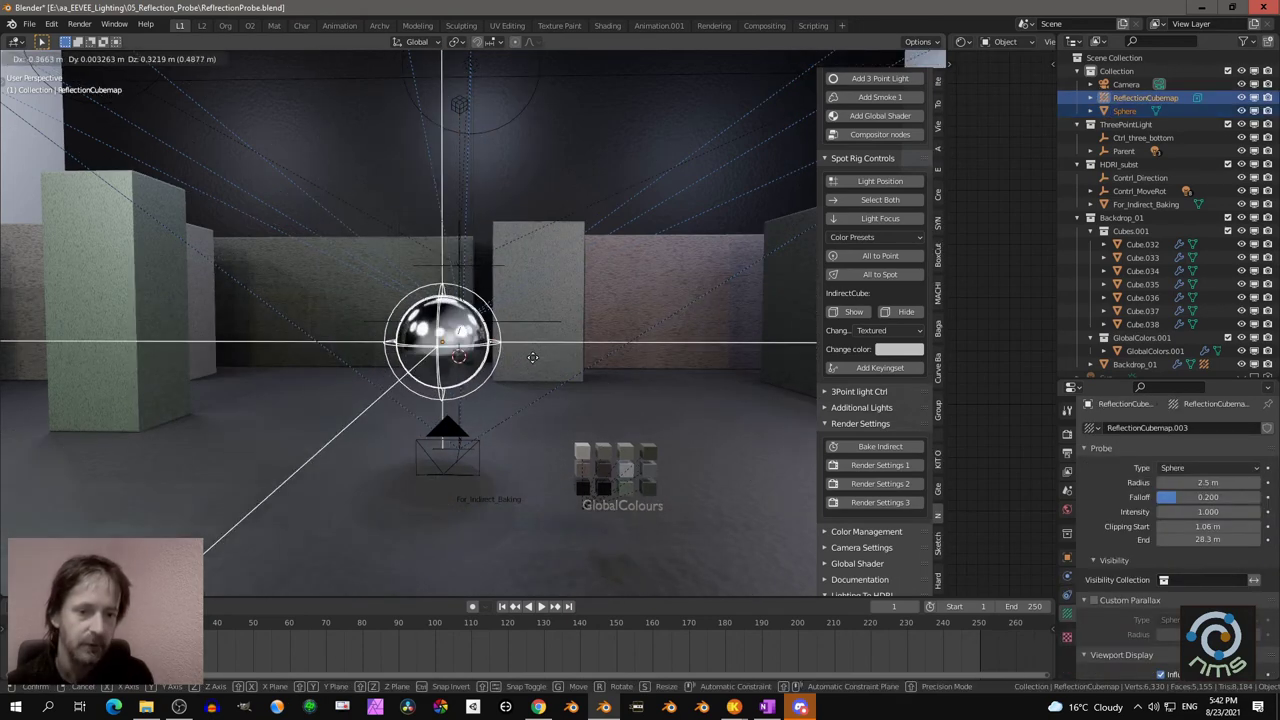
{"action": "right_click", "coordinate": [463, 320]}
{"action": "scroll", "coordinate": [463, 327], "scroll_direction": "up", "scroll_amount": 3}
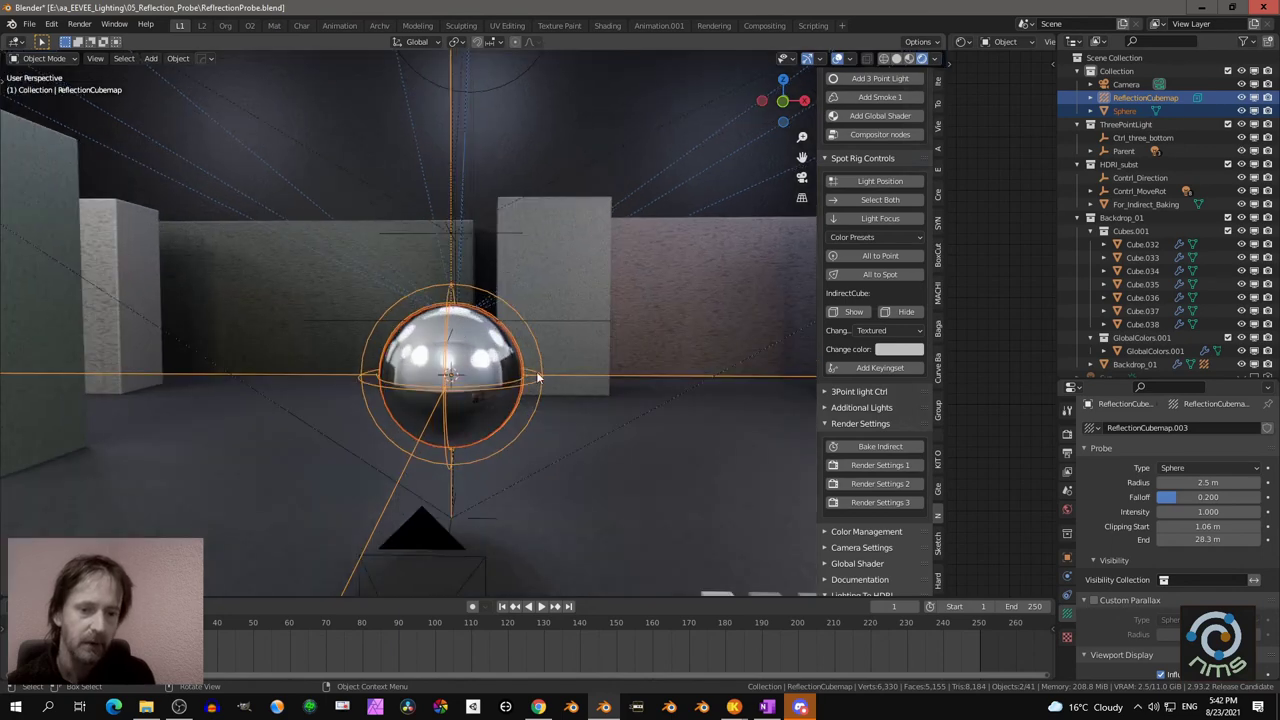
{"action": "key", "text": "g"}
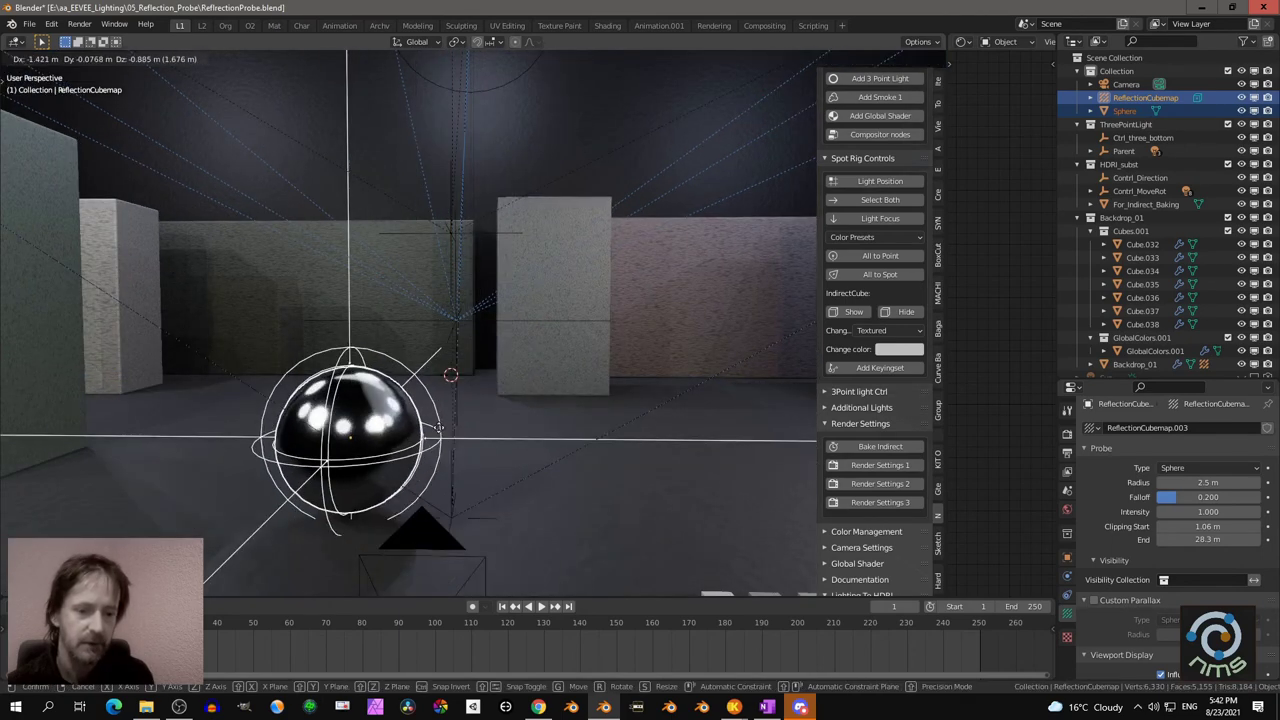
{"action": "left_click", "coordinate": [550, 415]}
{"action": "scroll", "coordinate": [549, 406], "scroll_direction": "down", "scroll_amount": 6}
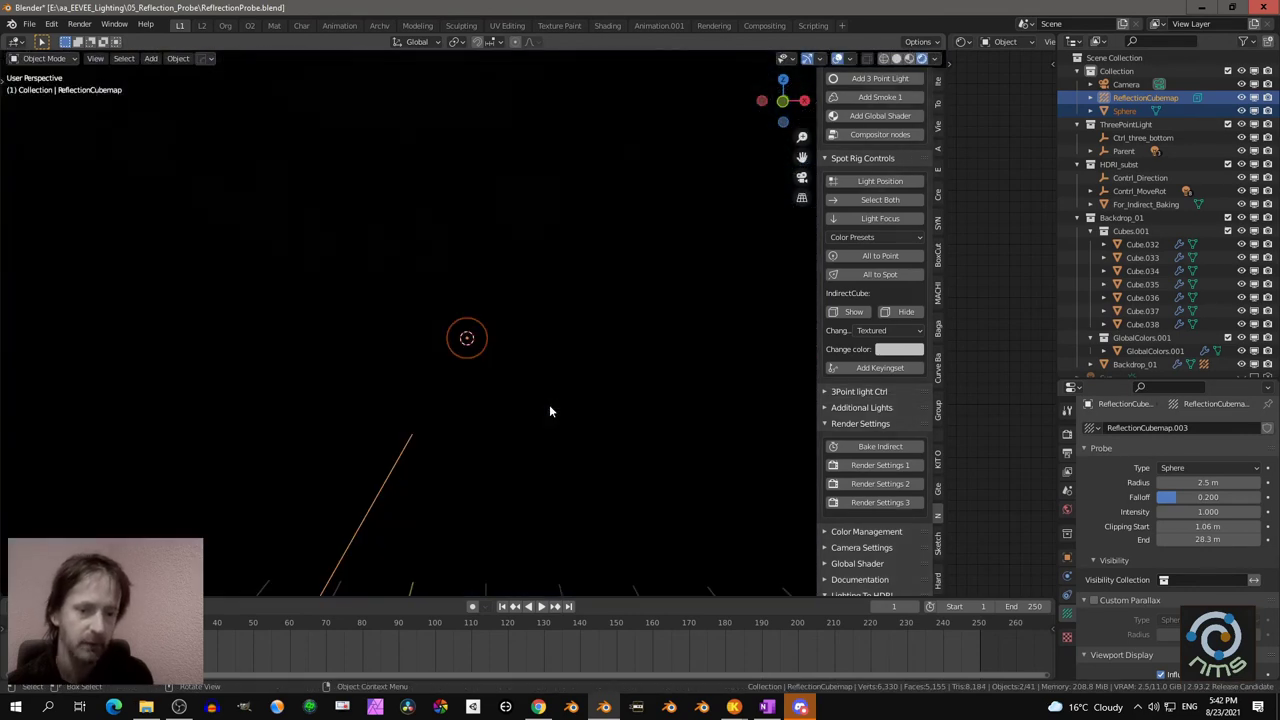
{"action": "scroll", "coordinate": [548, 404], "scroll_direction": "up", "scroll_amount": 6}
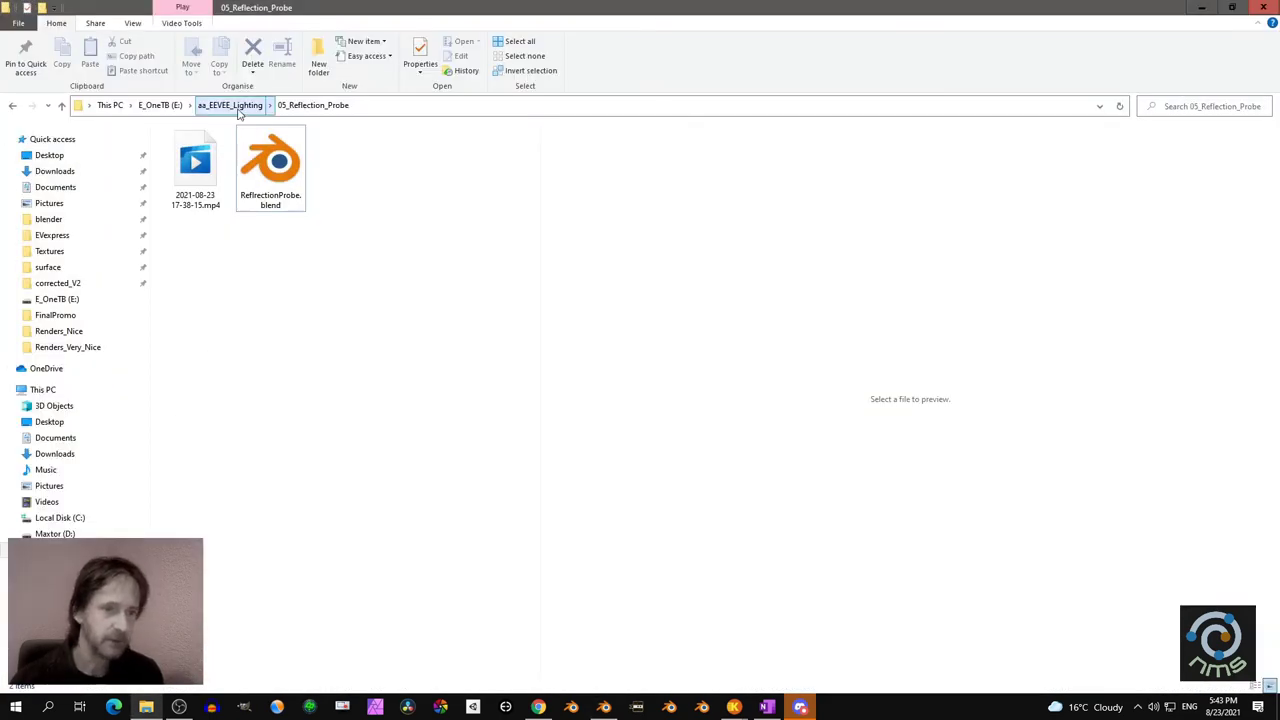
Go up to the aa_EEVEE_Lighting folder in File Explorer and select the 06_Reference_and_albedo folder.
{"action": "left_click", "coordinate": [230, 106]}
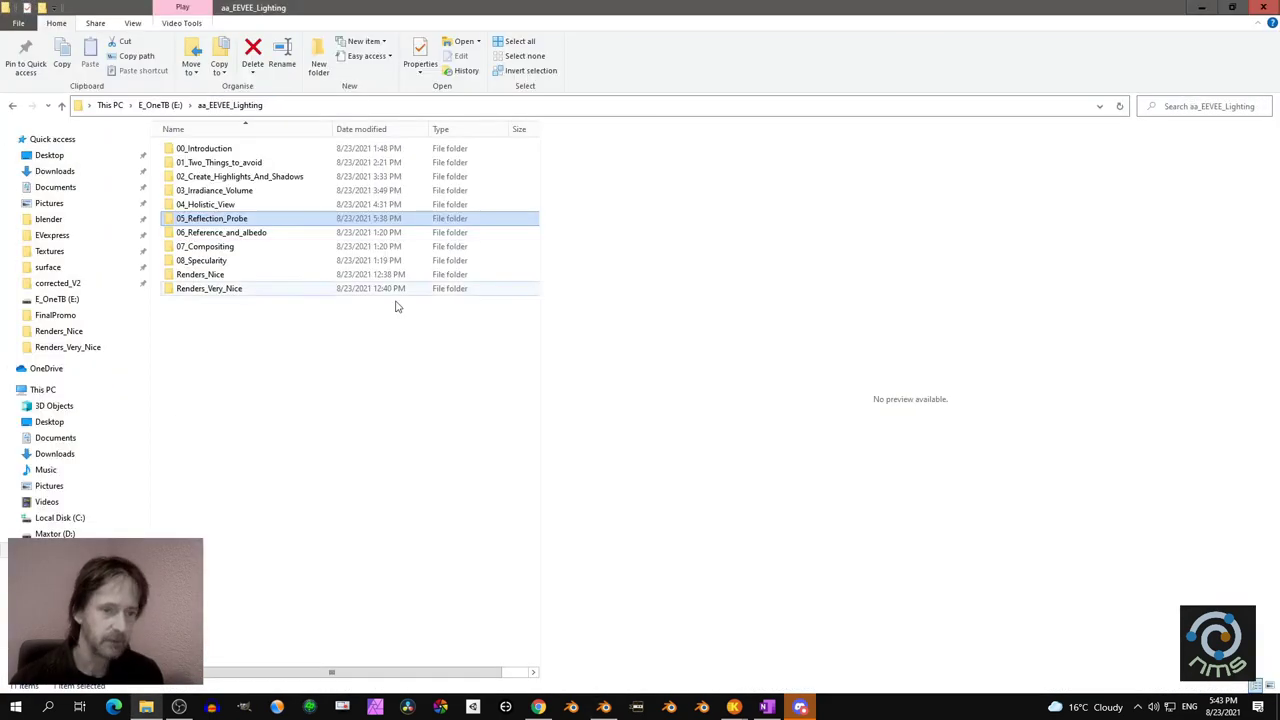
{"action": "left_click", "coordinate": [232, 235]}
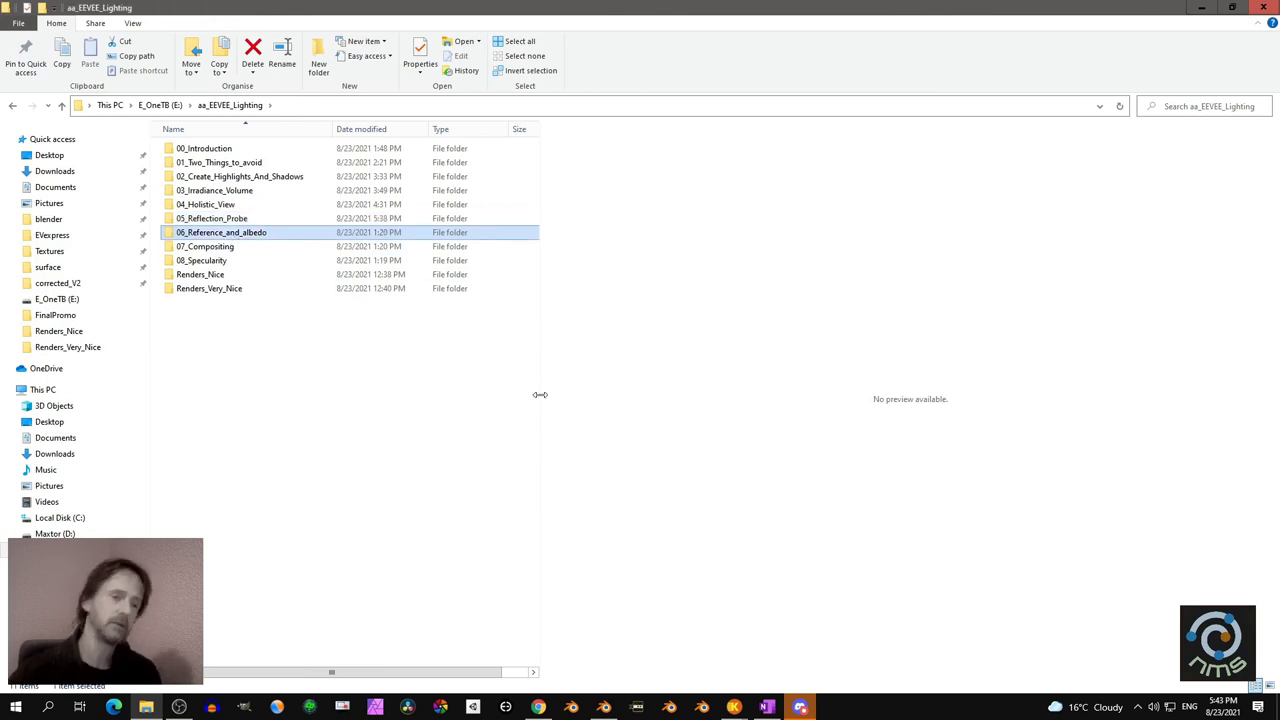